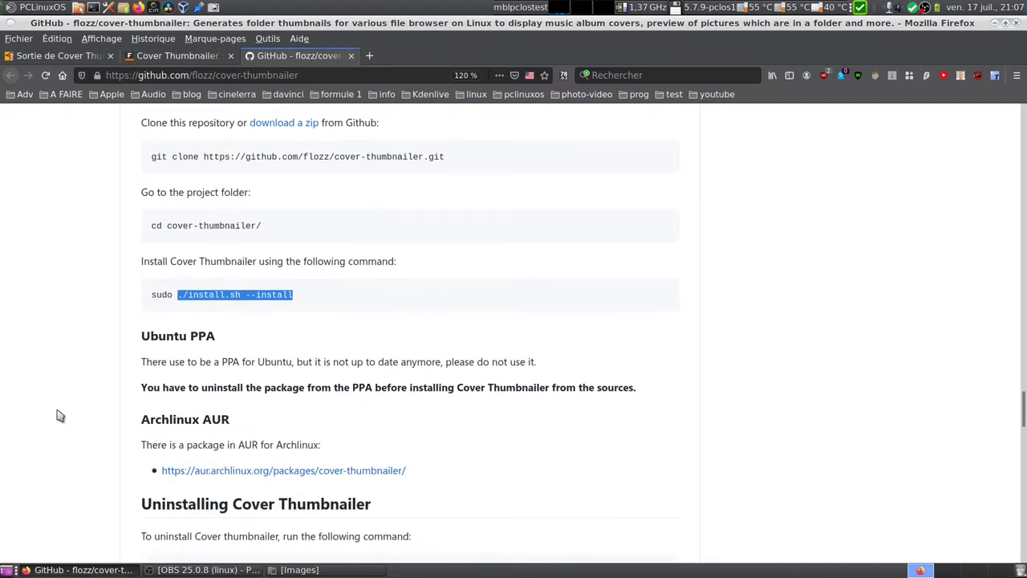
Read the Cover Thumbnailer README sections on uninstalling, configuring and generating thumbnails
{"action": "scroll", "coordinate": [6, 390], "scroll_direction": "down", "scroll_amount": 3}
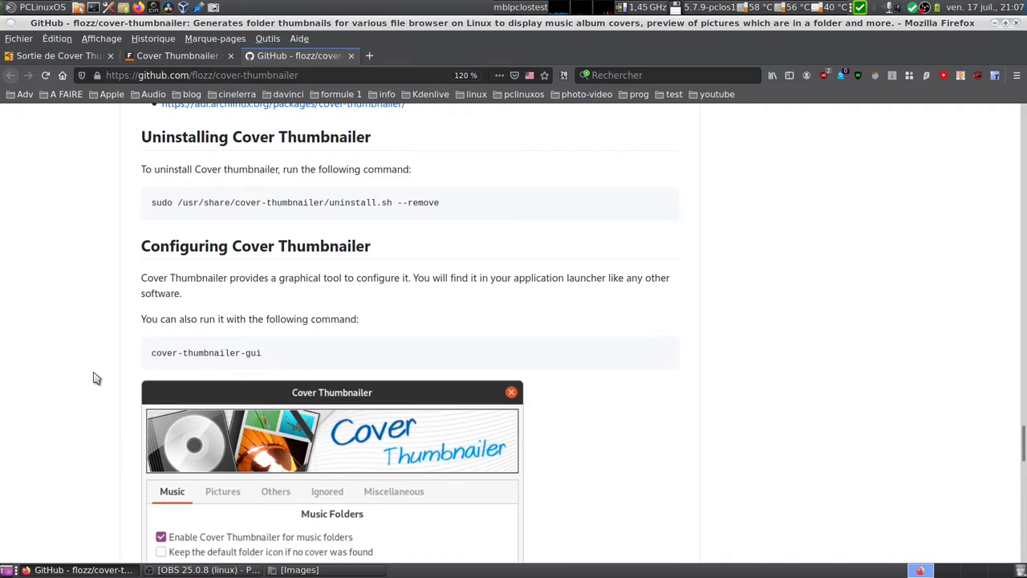
{"action": "scroll", "coordinate": [93, 376], "scroll_direction": "down", "scroll_amount": 10}
{"action": "scroll", "coordinate": [57, 369], "scroll_direction": "down", "scroll_amount": 6}
{"action": "scroll", "coordinate": [41, 369], "scroll_direction": "up", "scroll_amount": 2}
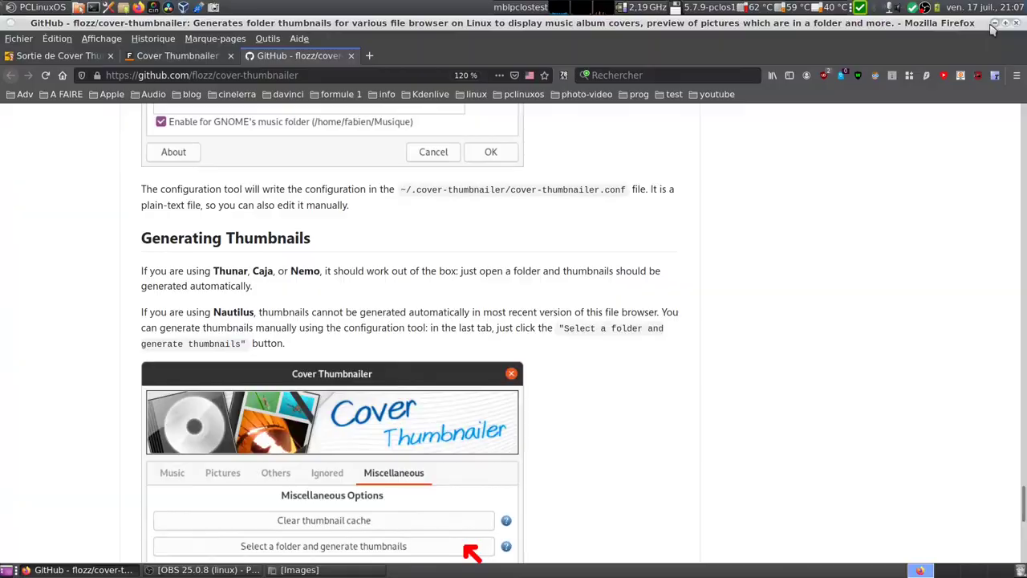
Switch to the Images folder in the file manager and examine the installation output in cover-thumb.png with Eye of MATE
{"action": "left_click", "coordinate": [993, 27]}
{"action": "left_click", "coordinate": [315, 570]}
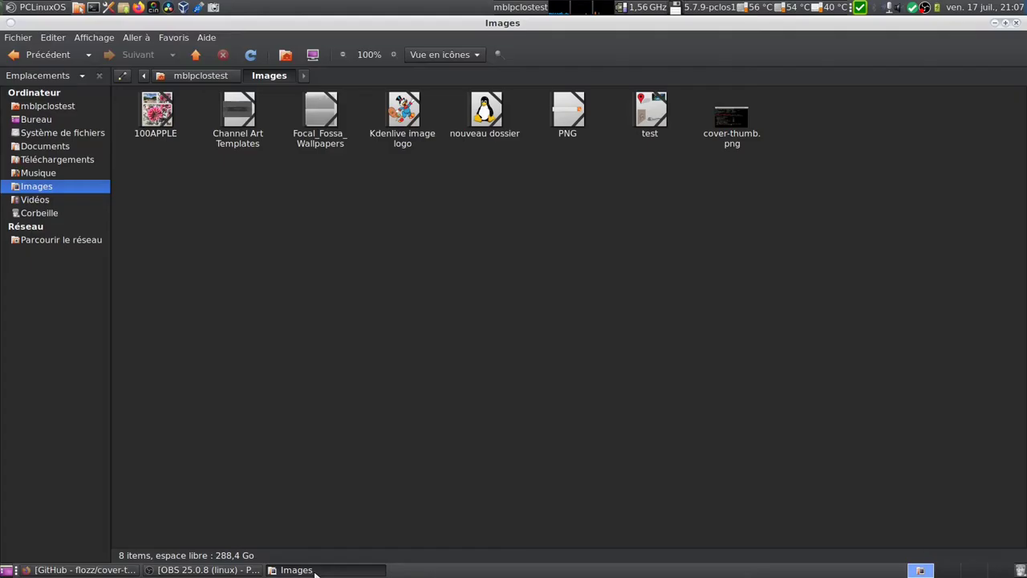
{"action": "right_click", "coordinate": [732, 126]}
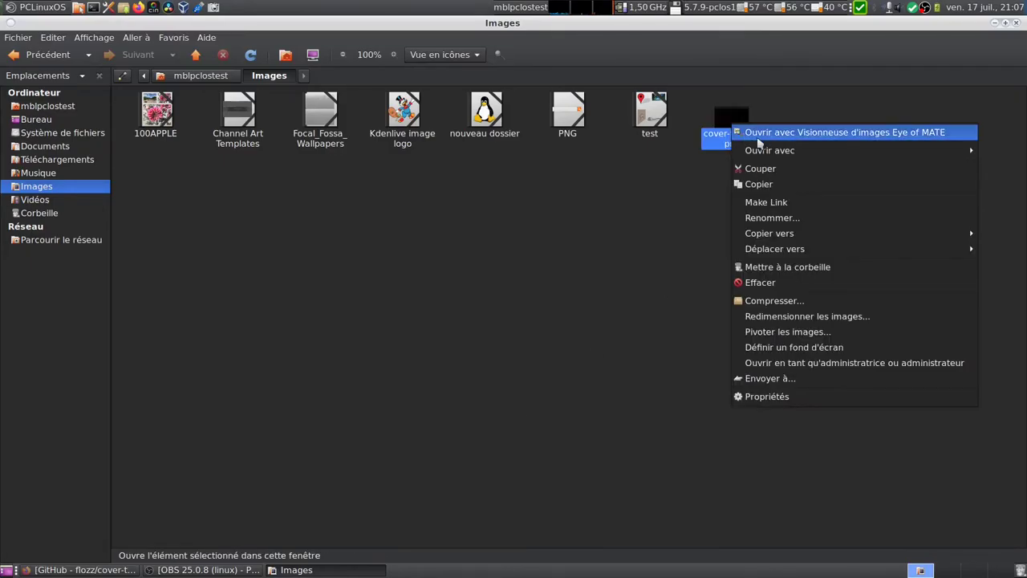
{"action": "left_click", "coordinate": [745, 137]}
{"action": "scroll", "coordinate": [654, 273], "scroll_direction": "up", "scroll_amount": 14}
{"action": "scroll", "coordinate": [654, 273], "scroll_direction": "down", "scroll_amount": 1}
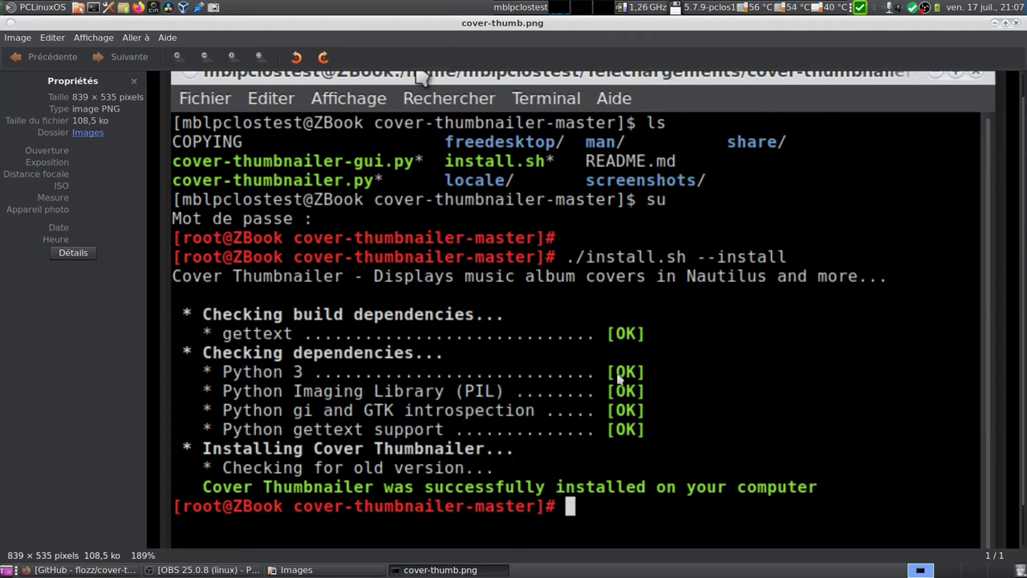
{"action": "left_click", "coordinate": [1016, 24]}
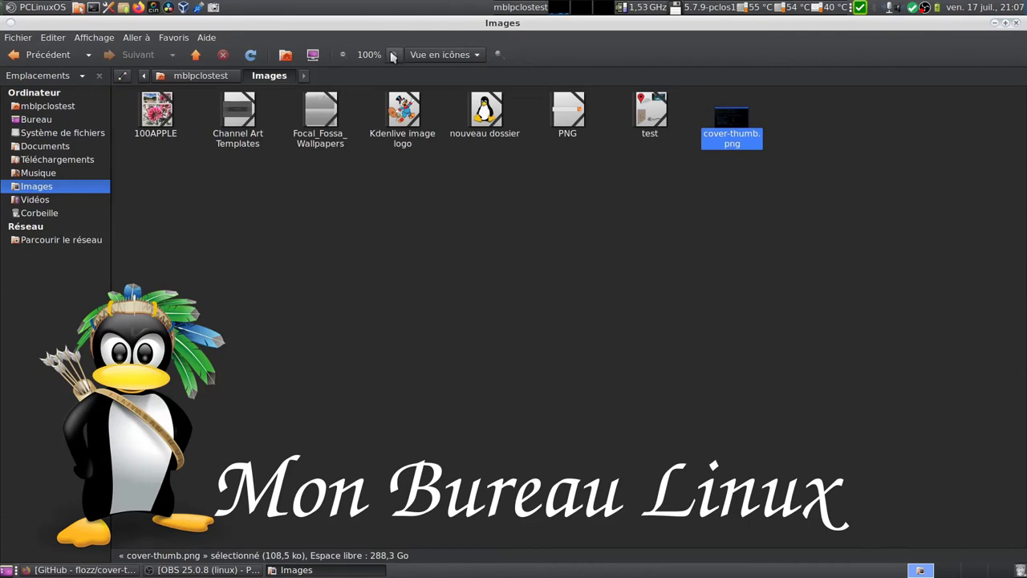
Enlarge the Images folder's icons to 200% and launch cover-thumbnailer-gui from a terminal, keeping only its settings window in front
{"action": "left_click", "coordinate": [393, 55]}
{"action": "left_click", "coordinate": [394, 55]}
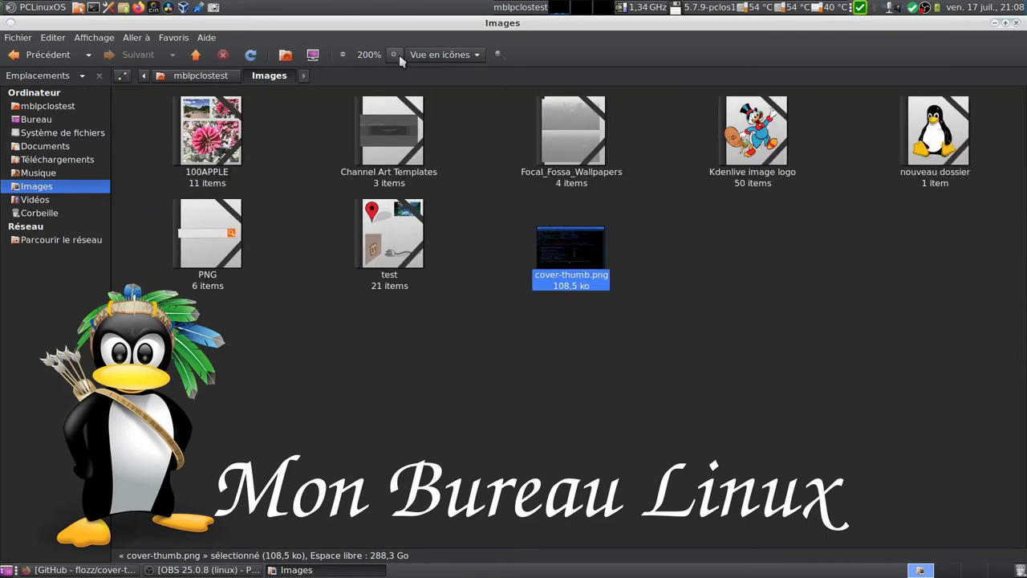
{"action": "left_click", "coordinate": [93, 8]}
{"action": "type", "text": "cover-thumbnailer-gui"}
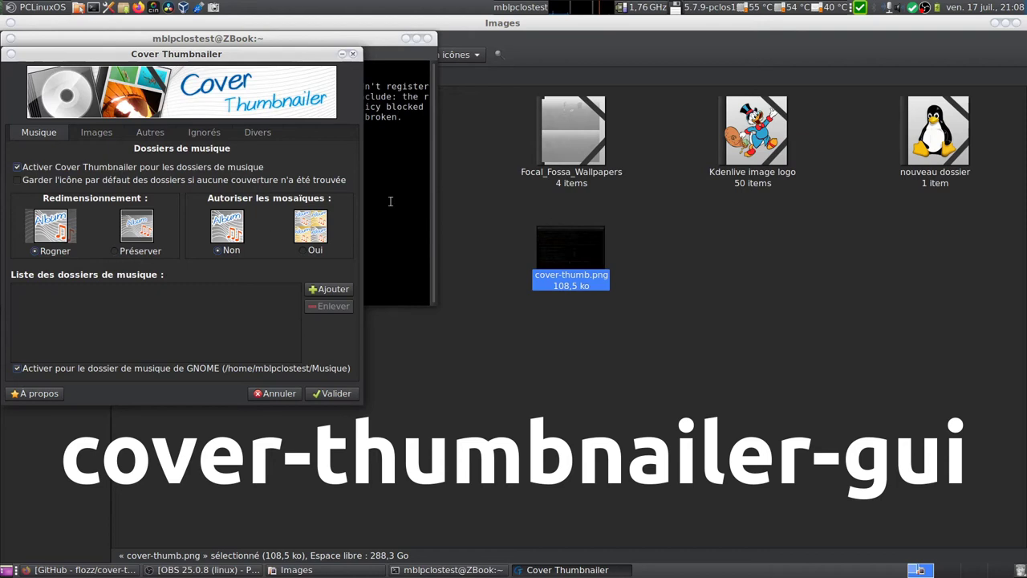
{"action": "left_click_drag", "start_coordinate": [182, 61], "coordinate": [619, 104]}
{"action": "left_click", "coordinate": [407, 40]}
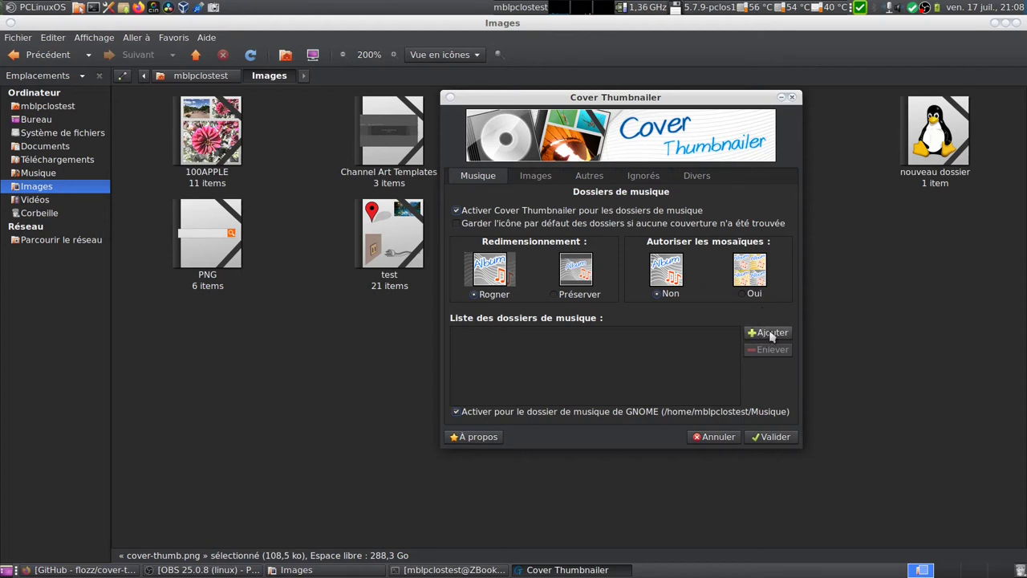
Review the Cover Thumbnailer settings for images, other folders, ignored folders, miscellaneous options and music, and close them without saving
{"action": "left_click", "coordinate": [543, 182]}
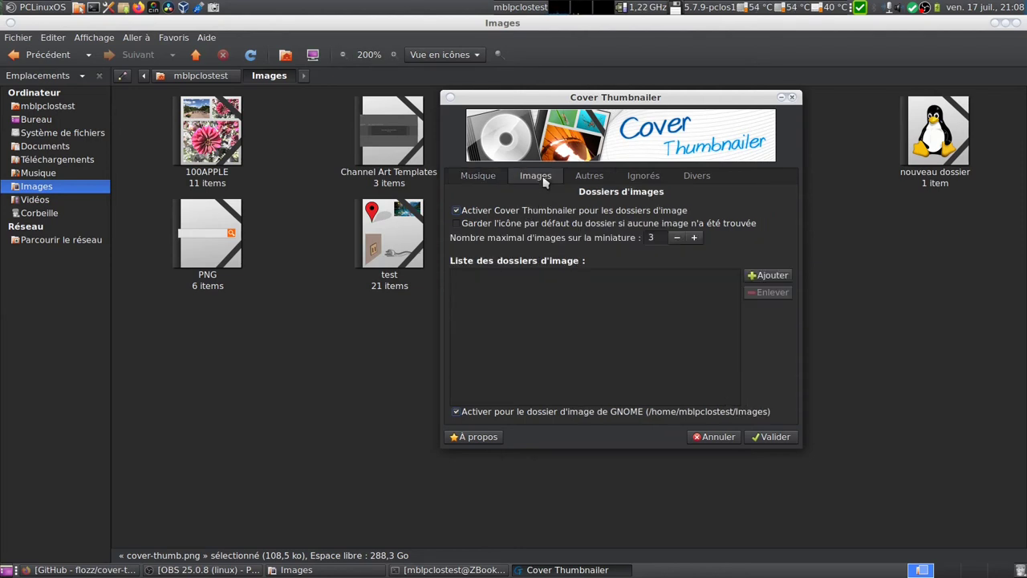
{"action": "left_click", "coordinate": [596, 180]}
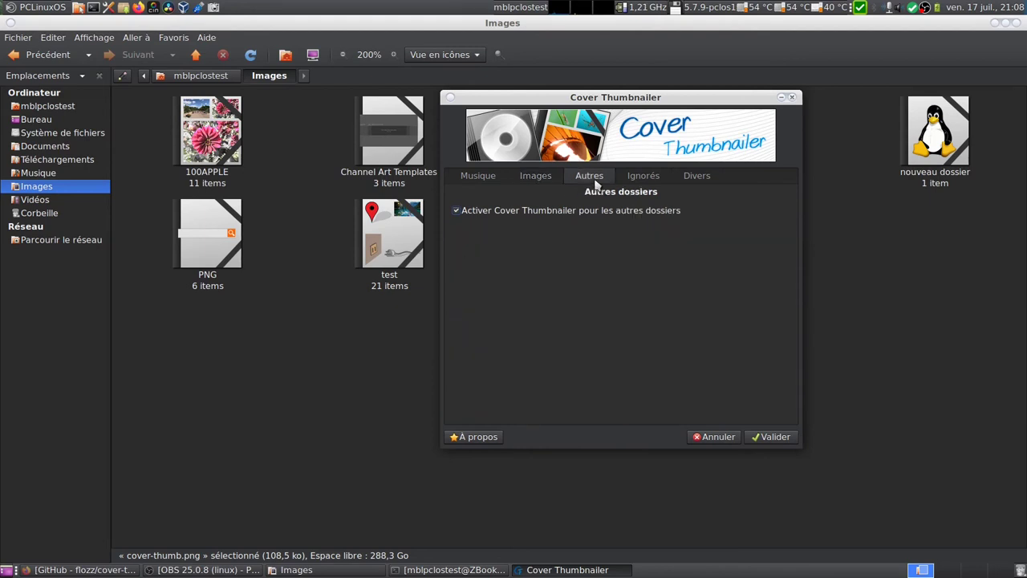
{"action": "left_click", "coordinate": [643, 178]}
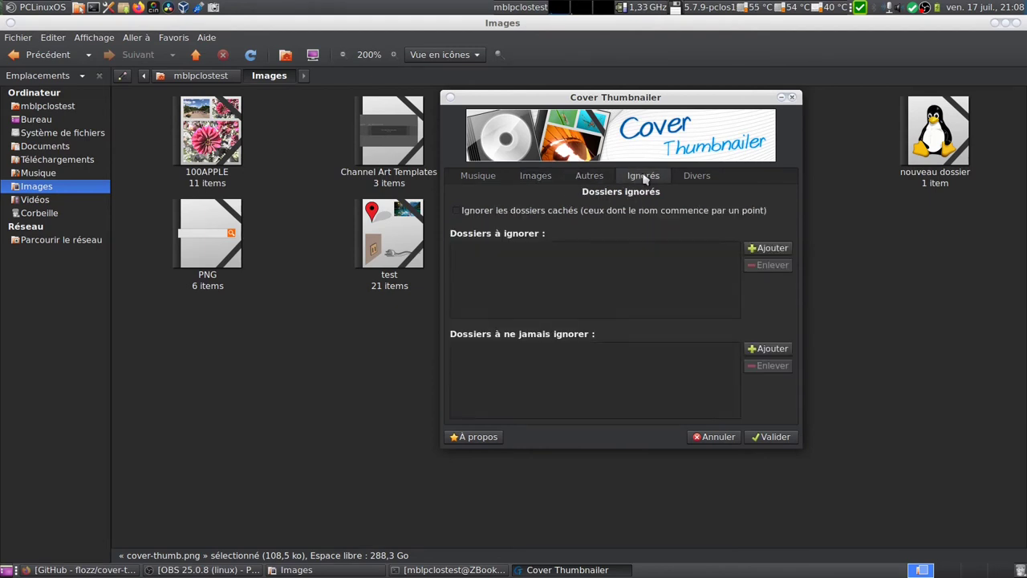
{"action": "left_click", "coordinate": [692, 183]}
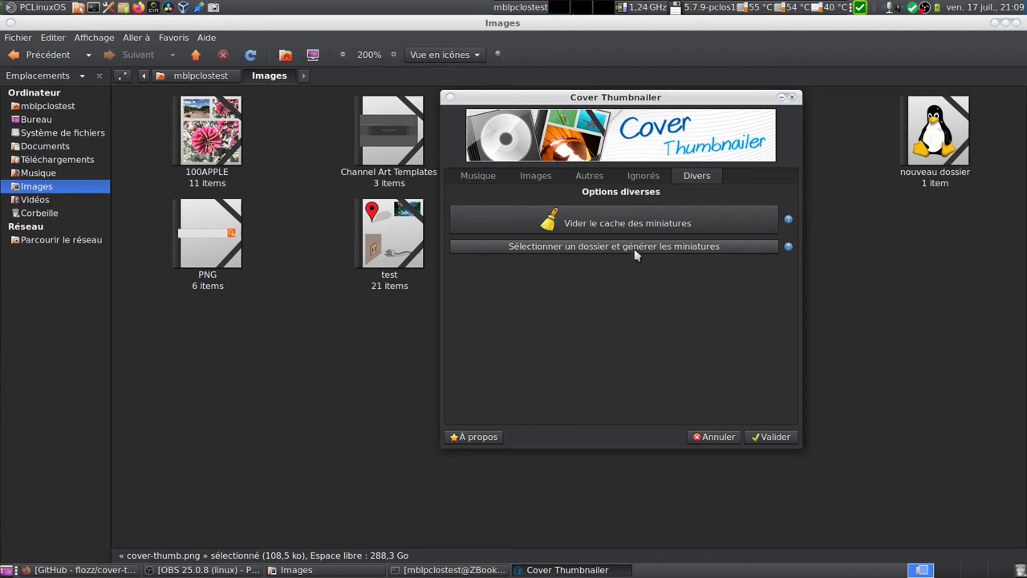
{"action": "left_click", "coordinate": [495, 181]}
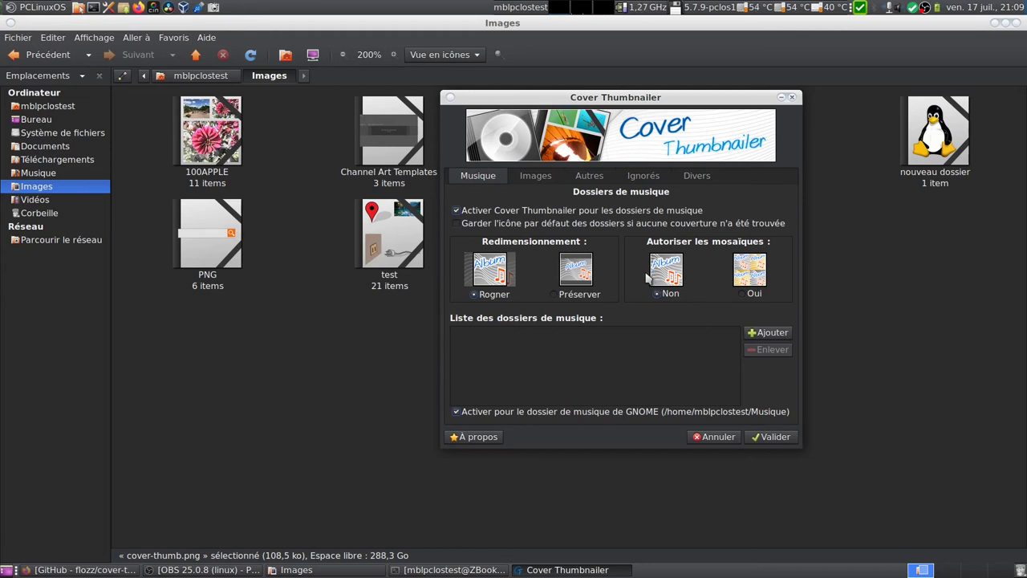
{"action": "left_click", "coordinate": [710, 440]}
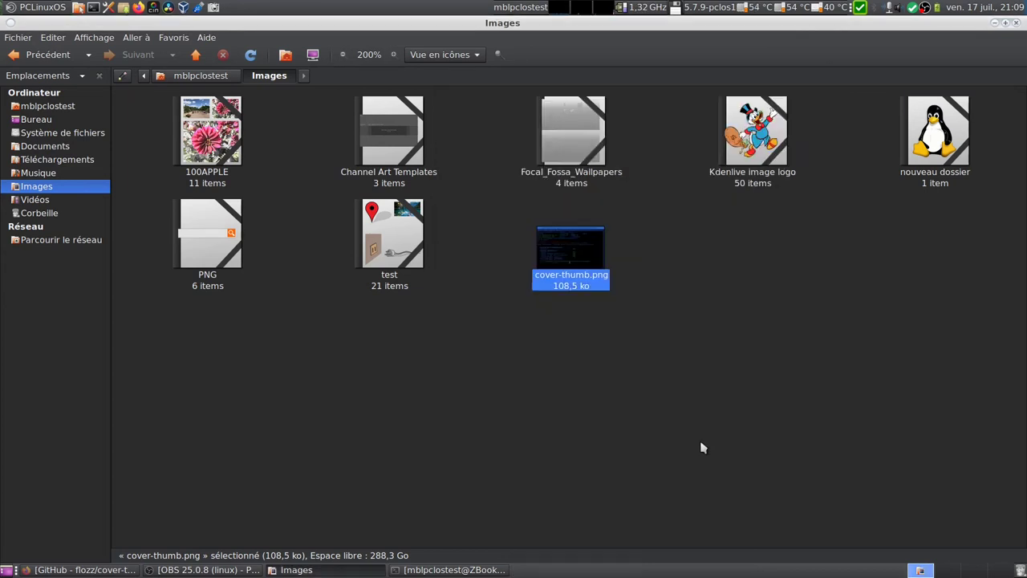
Inspect the pictures inside the "Kdenlive image logo" and "test" folders, returning to Images after each
{"action": "left_click", "coordinate": [510, 373]}
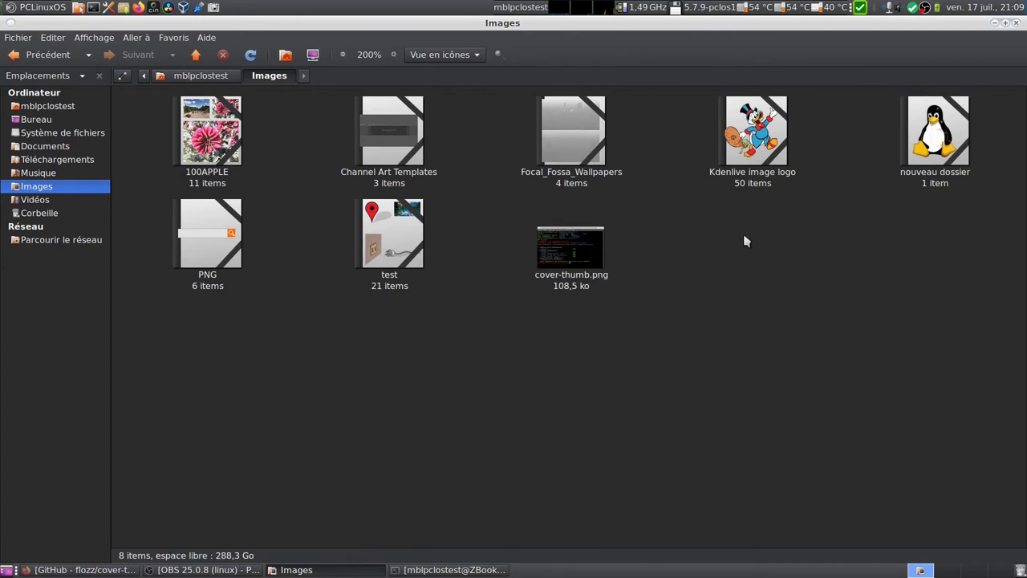
{"action": "double_click", "coordinate": [769, 154]}
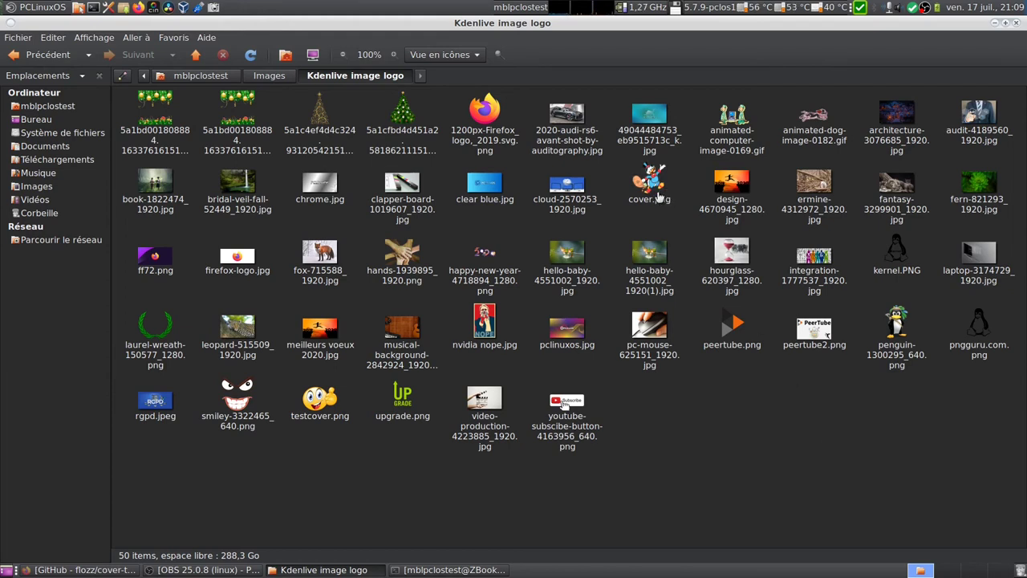
{"action": "left_click", "coordinate": [271, 77]}
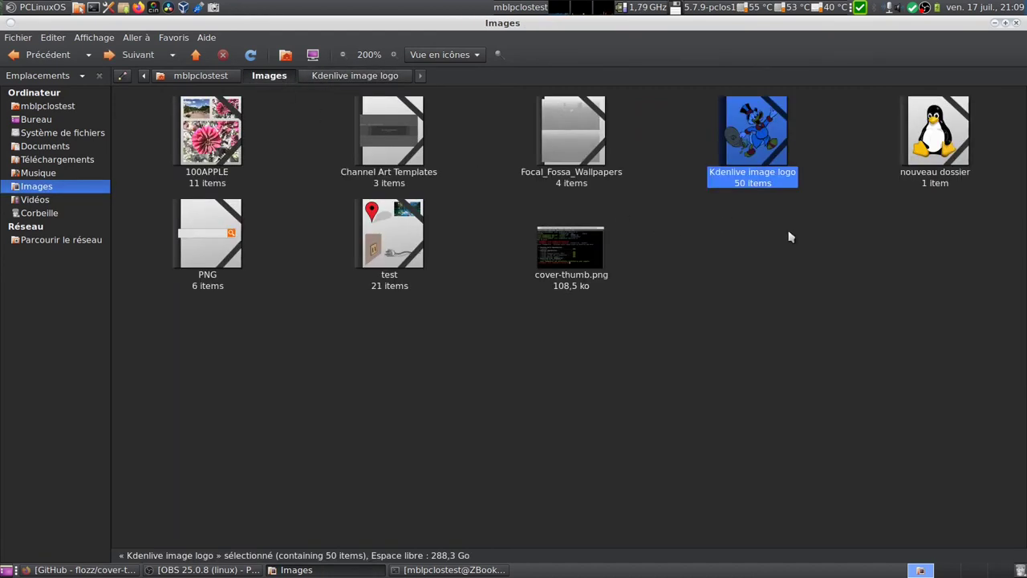
{"action": "left_click", "coordinate": [749, 283]}
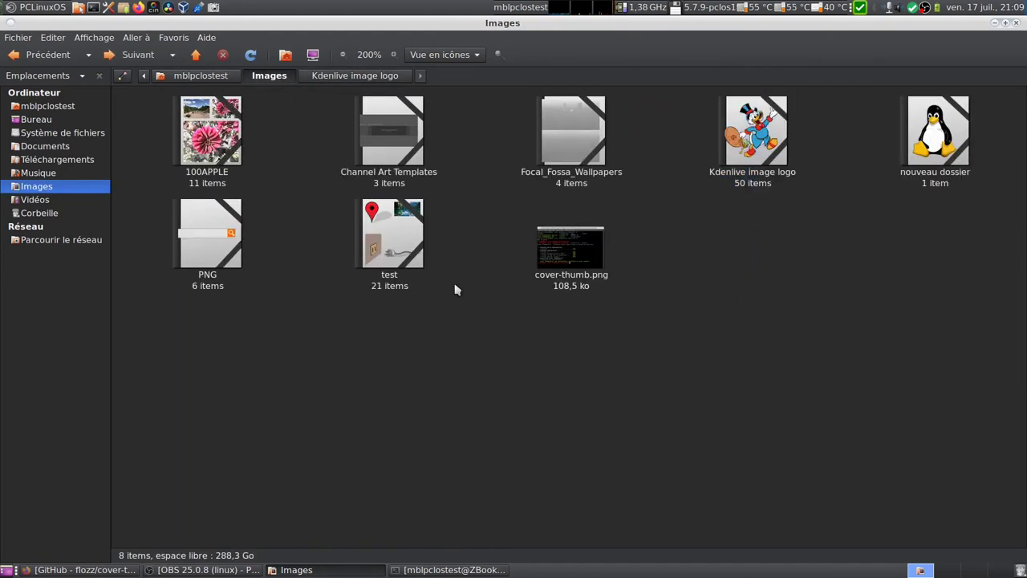
{"action": "double_click", "coordinate": [401, 242]}
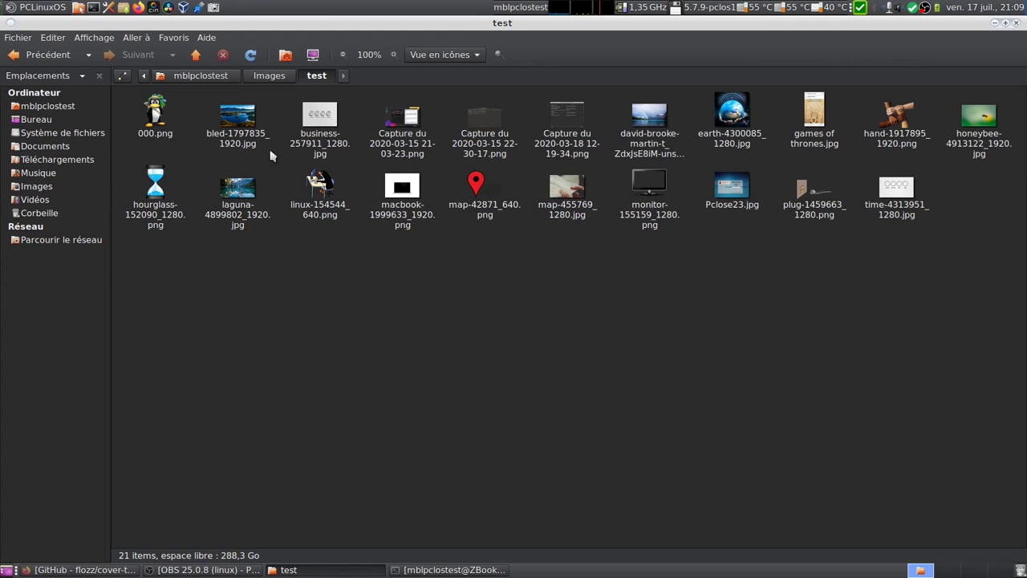
{"action": "left_click", "coordinate": [277, 79]}
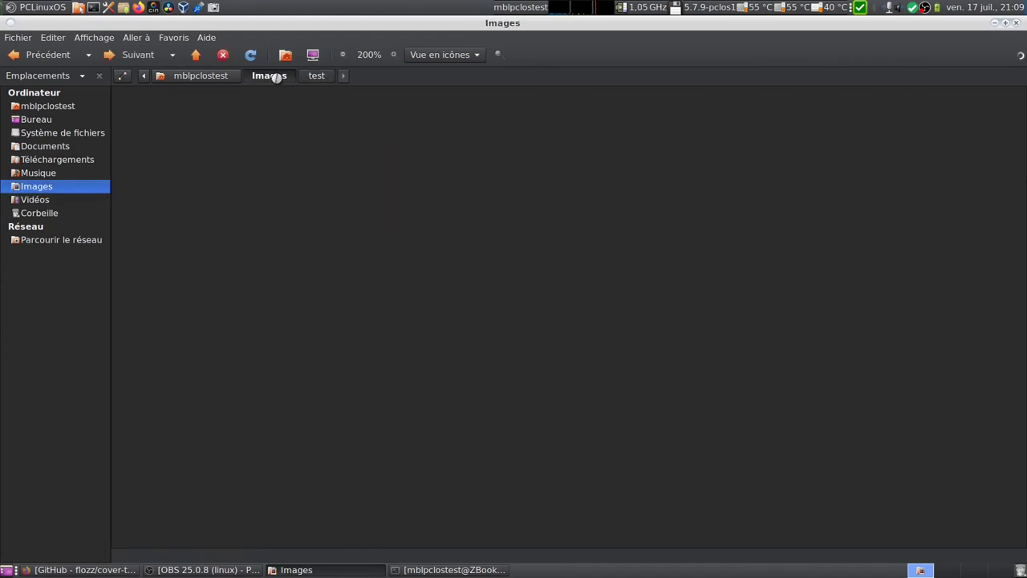
{"action": "left_click", "coordinate": [442, 330]}
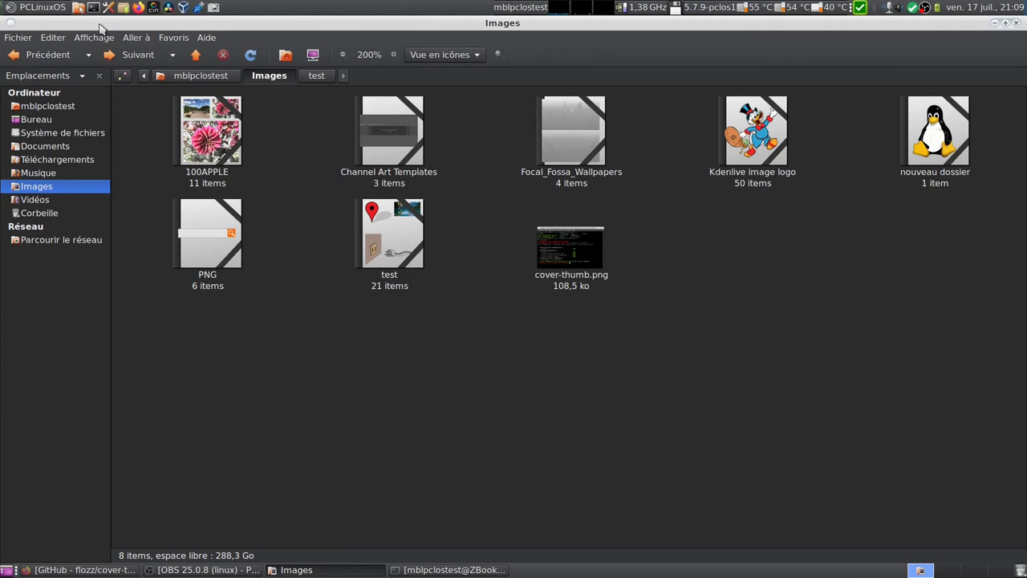
Reopen cover-thumbnailer-gui from the terminal, examine the maximum number of images per thumbnail, and close both without saving
{"action": "left_click", "coordinate": [477, 570]}
{"action": "key", "text": "Up"}
{"action": "key", "text": "Return"}
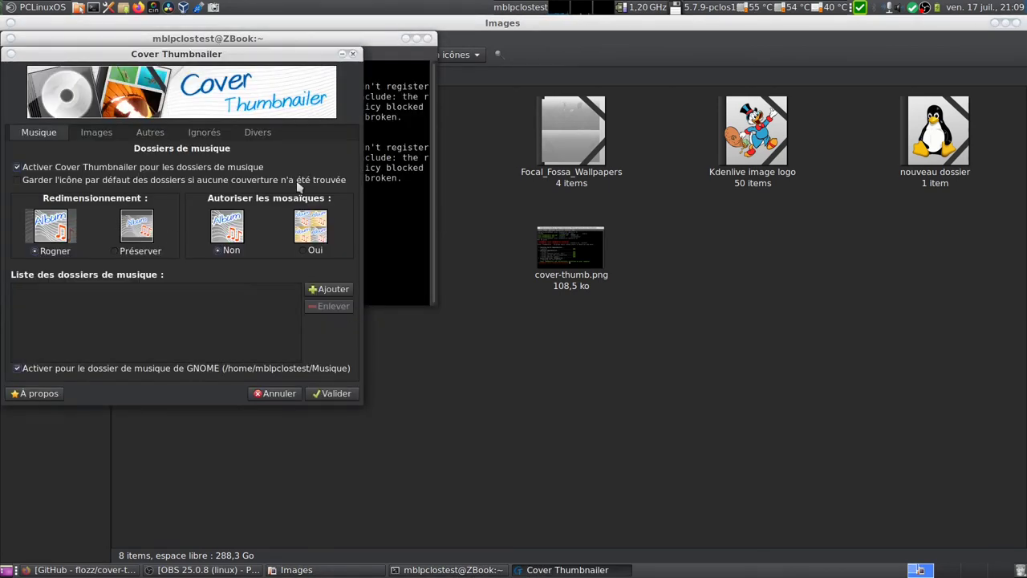
{"action": "left_click_drag", "start_coordinate": [227, 58], "coordinate": [668, 136]}
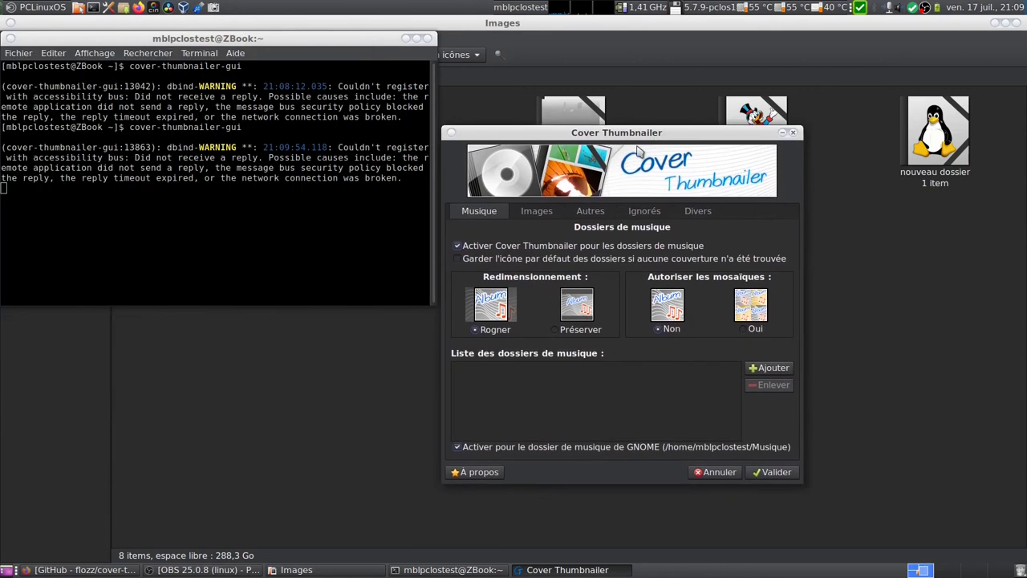
{"action": "left_click", "coordinate": [543, 219]}
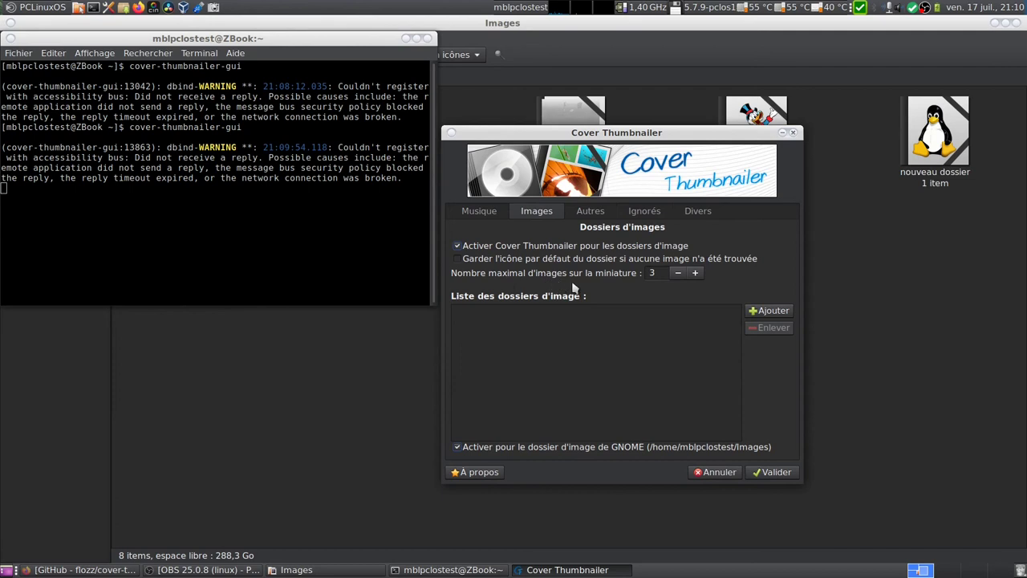
{"action": "left_click", "coordinate": [695, 273]}
{"action": "left_click", "coordinate": [717, 472]}
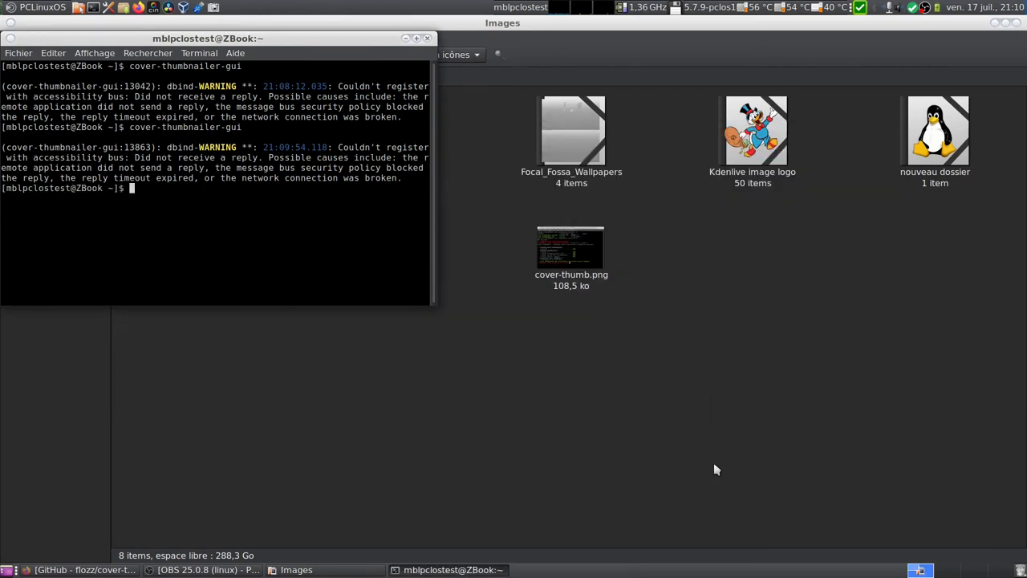
{"action": "left_click", "coordinate": [427, 38]}
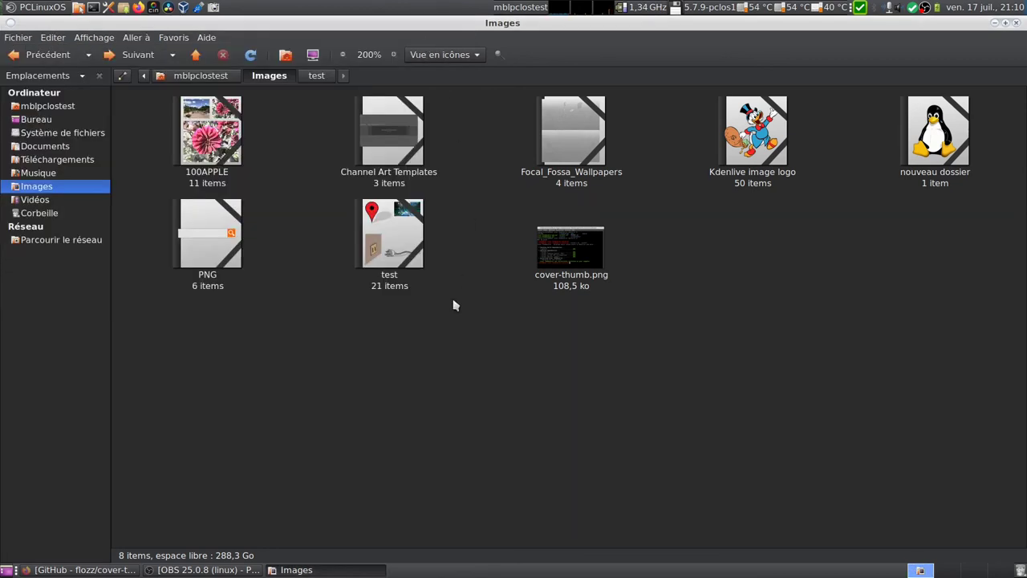
Rename 000.png in the "test" folder to cover.png and return to the Images folder to check the folder thumbnail
{"action": "double_click", "coordinate": [398, 241]}
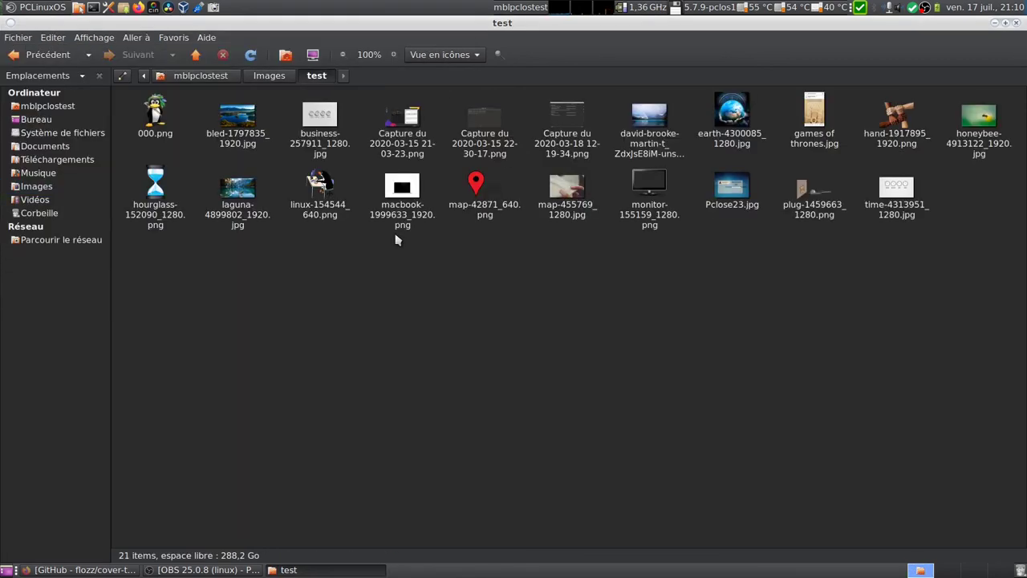
{"action": "right_click", "coordinate": [159, 122]}
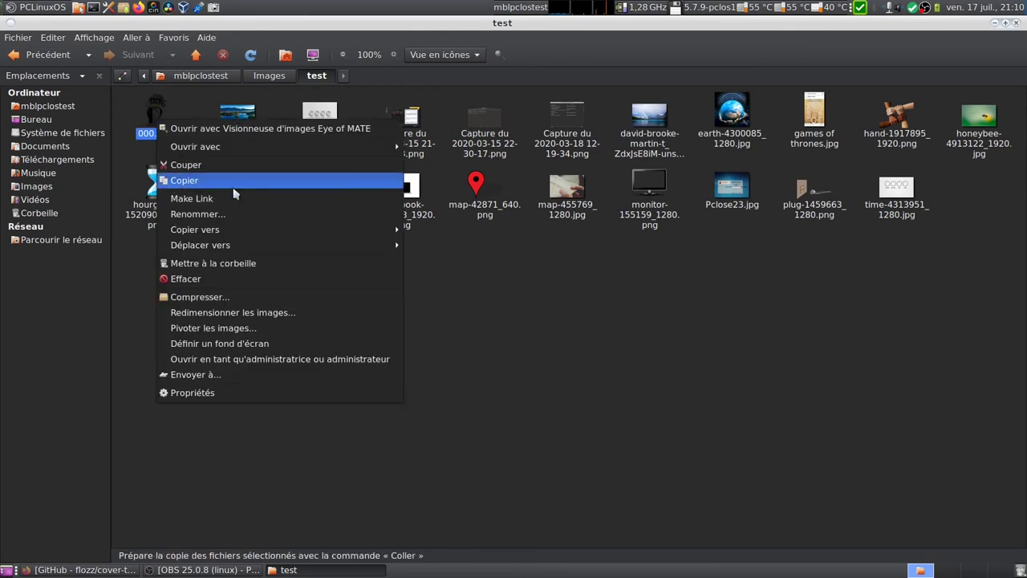
{"action": "left_click", "coordinate": [271, 216]}
{"action": "type", "text": "xo"}
{"action": "type", "text": "ver"}
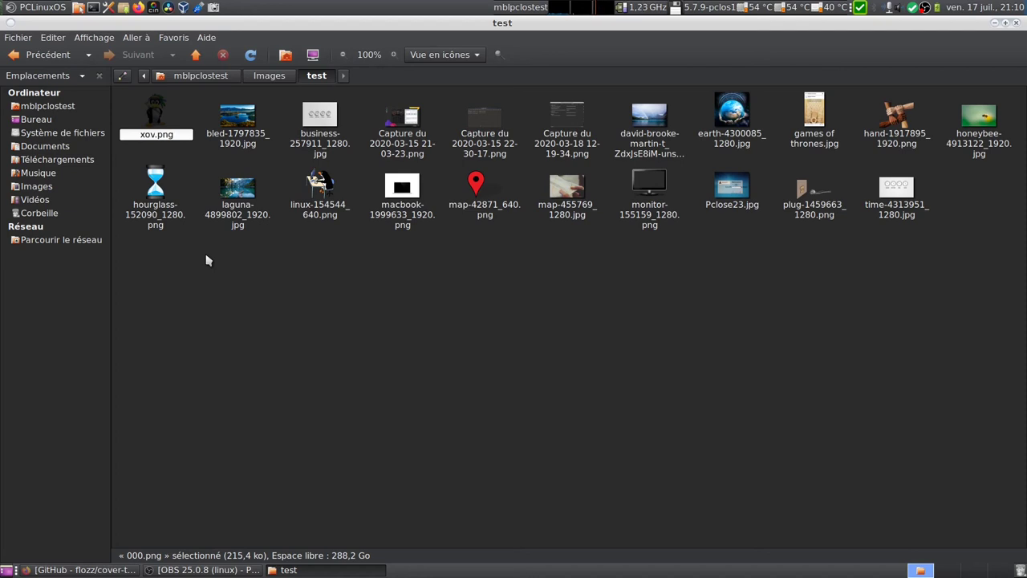
{"action": "key", "text": "BackSpace"}
{"action": "key", "text": "BackSpace"}
{"action": "key", "text": "BackSpace"}
{"action": "key", "text": "BackSpace"}
{"action": "key", "text": "BackSpace"}
{"action": "type", "text": "cover"}
{"action": "key", "text": "Return"}
{"action": "left_click", "coordinate": [269, 80]}
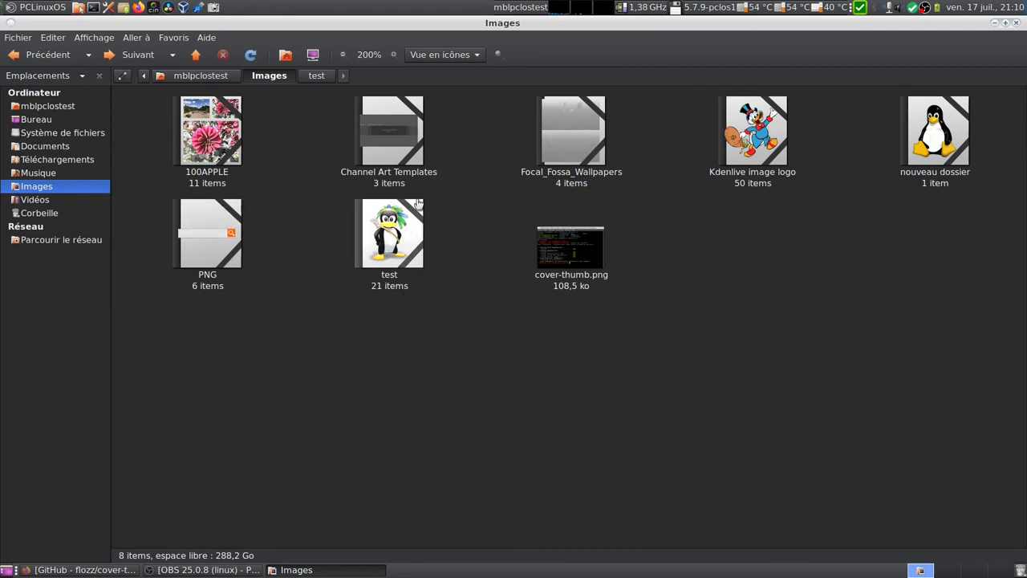
Move smiley.png out of the "nouveau dossier" folder in Musique and into the Musique folder itself
{"action": "left_click", "coordinate": [40, 173]}
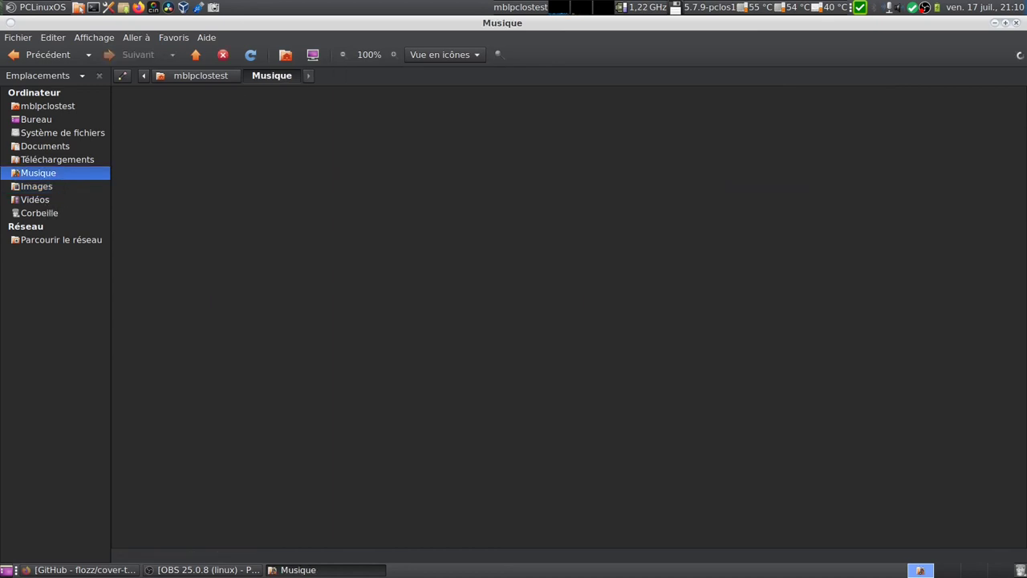
{"action": "left_click", "coordinate": [46, 186]}
{"action": "left_click", "coordinate": [45, 174]}
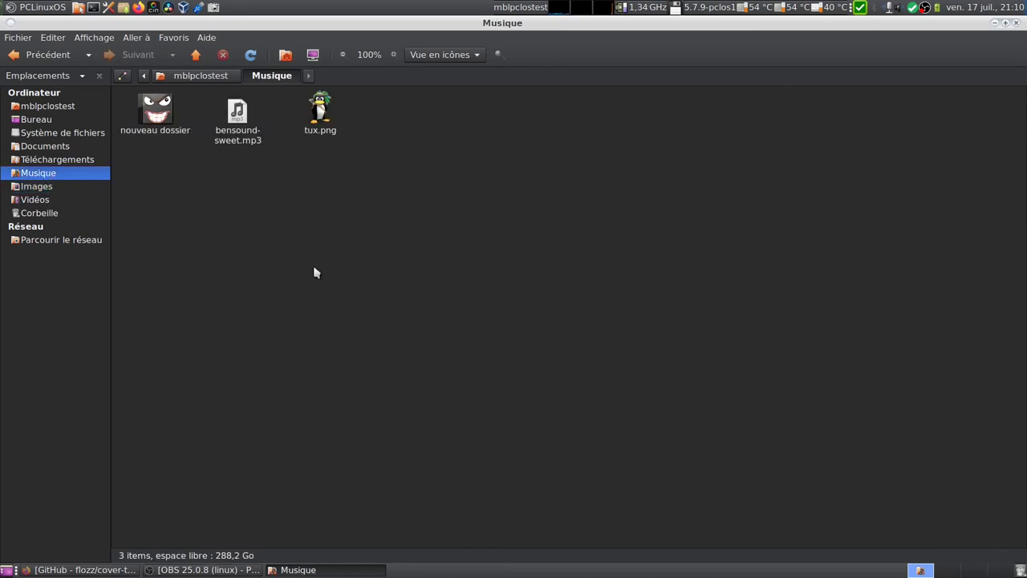
{"action": "double_click", "coordinate": [165, 126]}
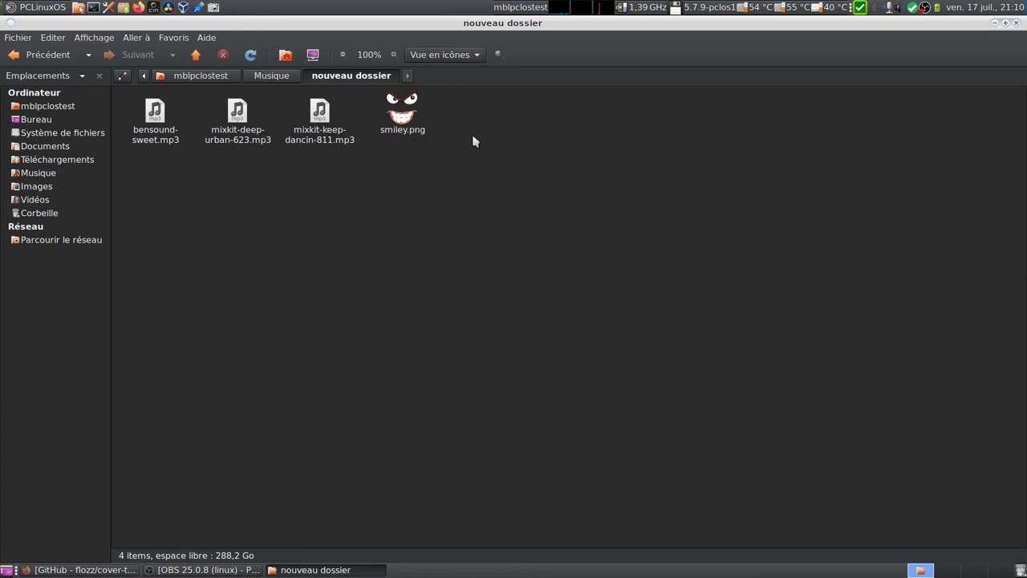
{"action": "right_click", "coordinate": [403, 121]}
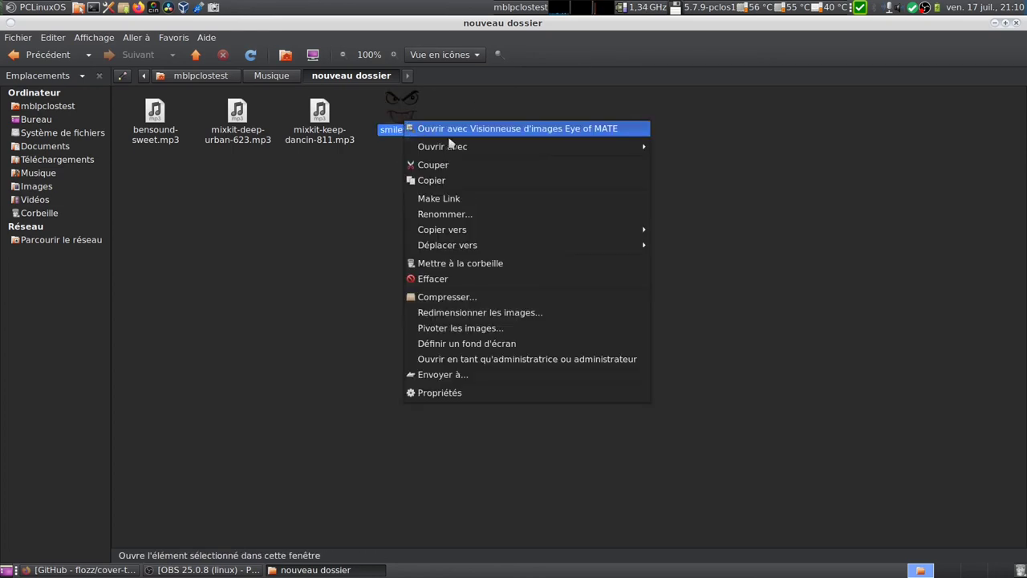
{"action": "left_click", "coordinate": [492, 164]}
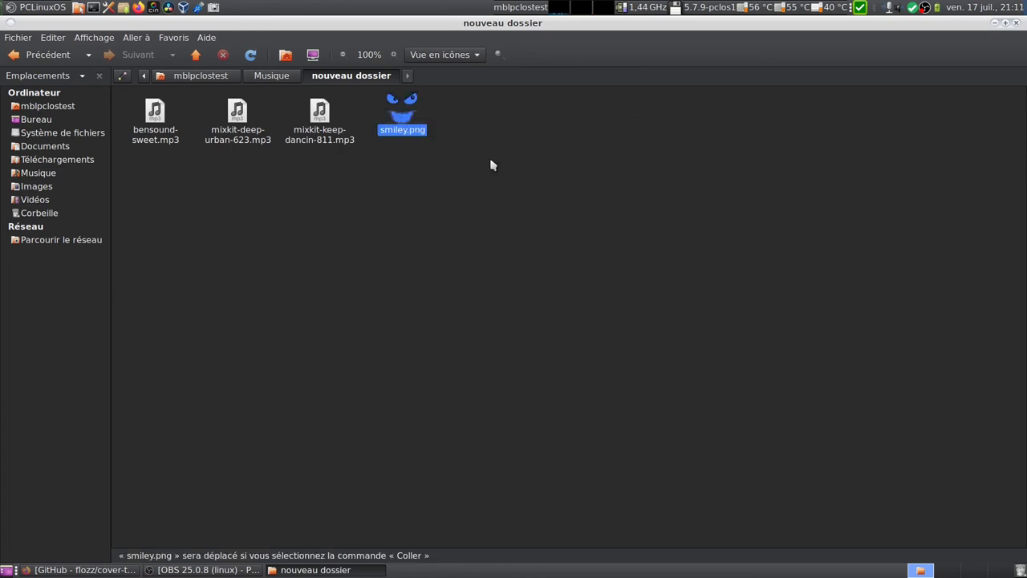
{"action": "left_click", "coordinate": [287, 78]}
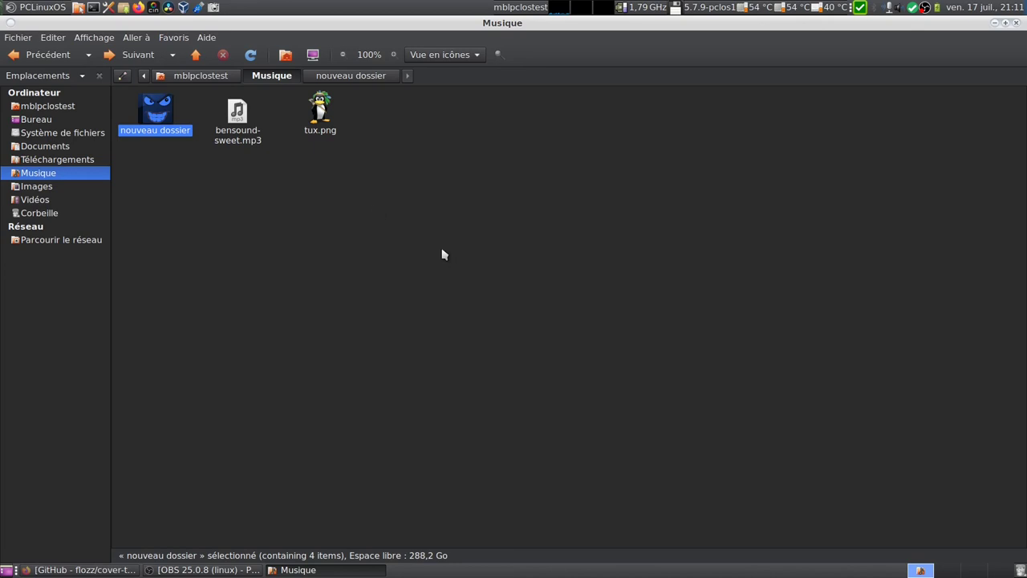
{"action": "right_click", "coordinate": [470, 180]}
{"action": "left_click", "coordinate": [547, 271]}
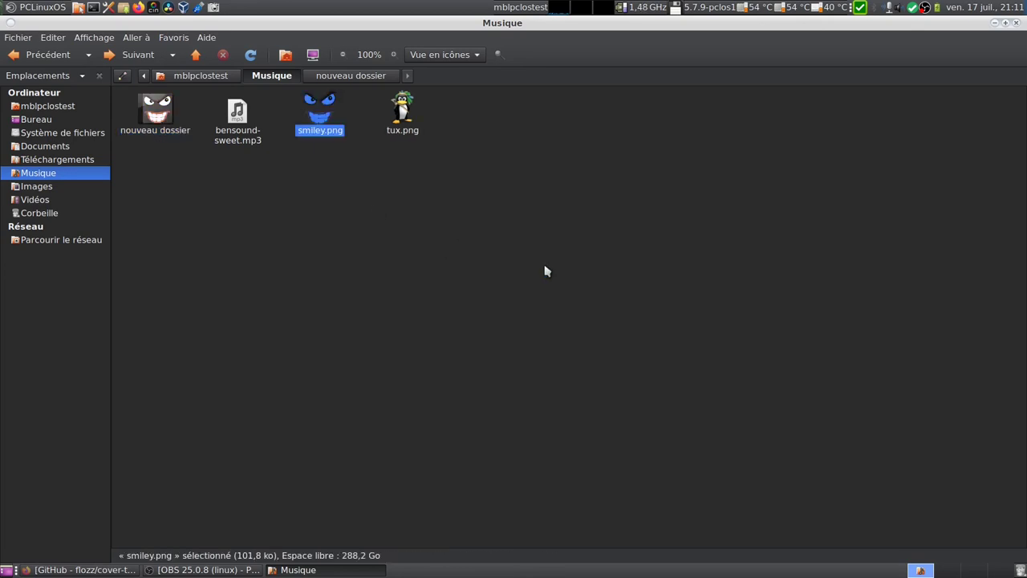
{"action": "left_click", "coordinate": [364, 280]}
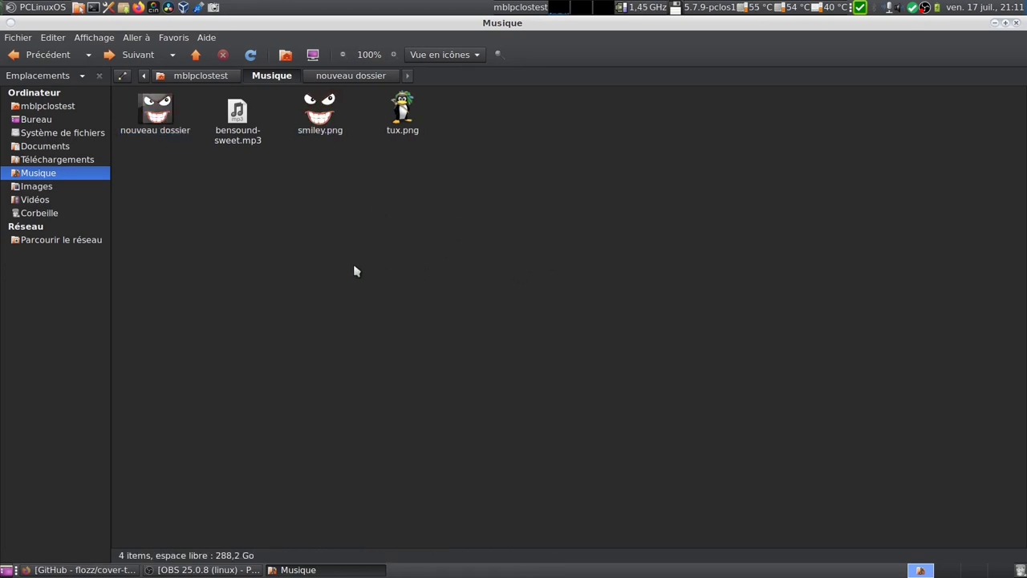
Reload the Musique folder and reopen "nouveau dossier", returning to Musique to check the folder's thumbnail without a cover image
{"action": "left_click", "coordinate": [36, 186]}
{"action": "left_click", "coordinate": [49, 175]}
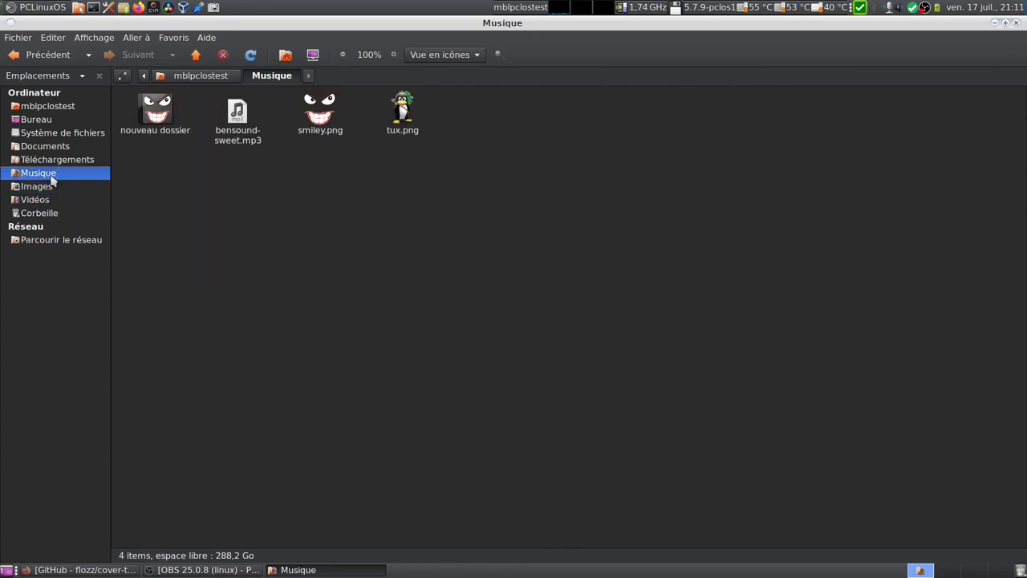
{"action": "double_click", "coordinate": [157, 110]}
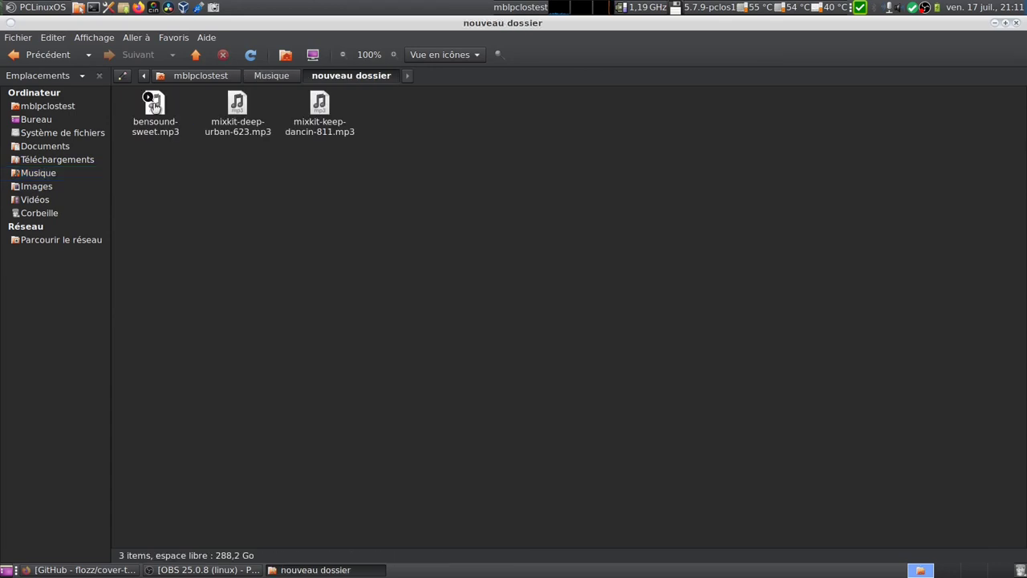
{"action": "left_click", "coordinate": [267, 78]}
{"action": "left_click", "coordinate": [293, 217]}
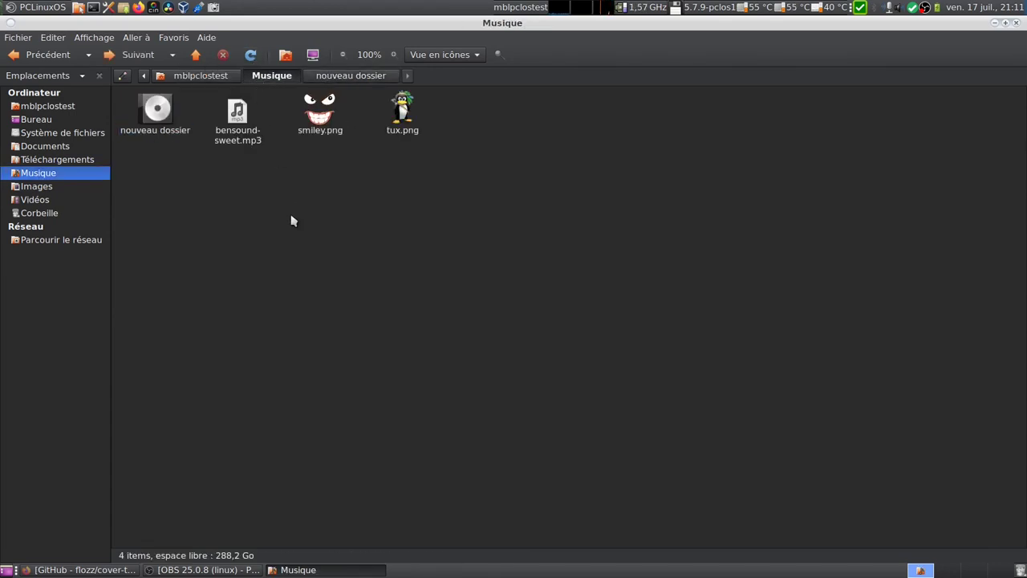
{"action": "double_click", "coordinate": [160, 122]}
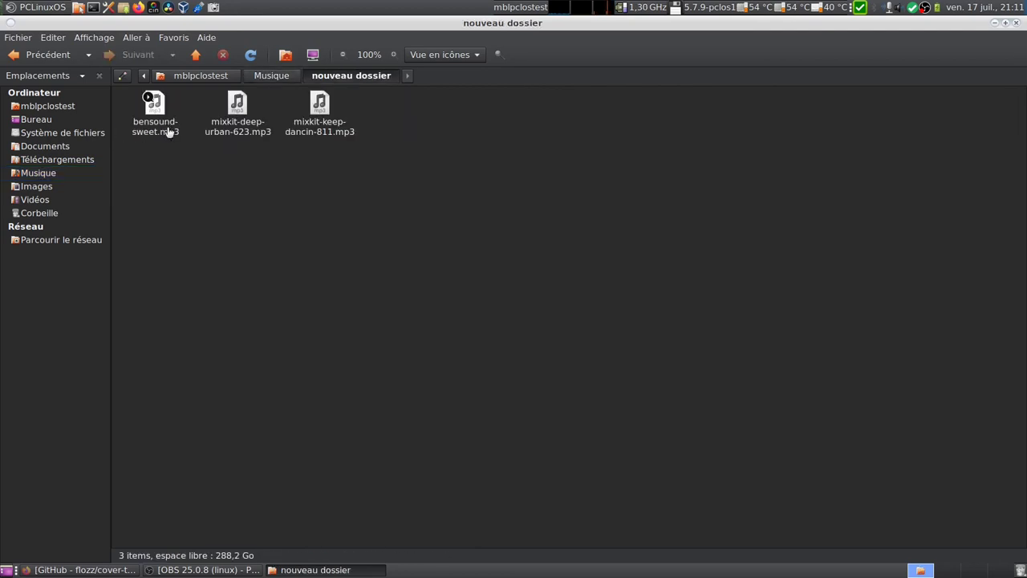
{"action": "left_click", "coordinate": [284, 76]}
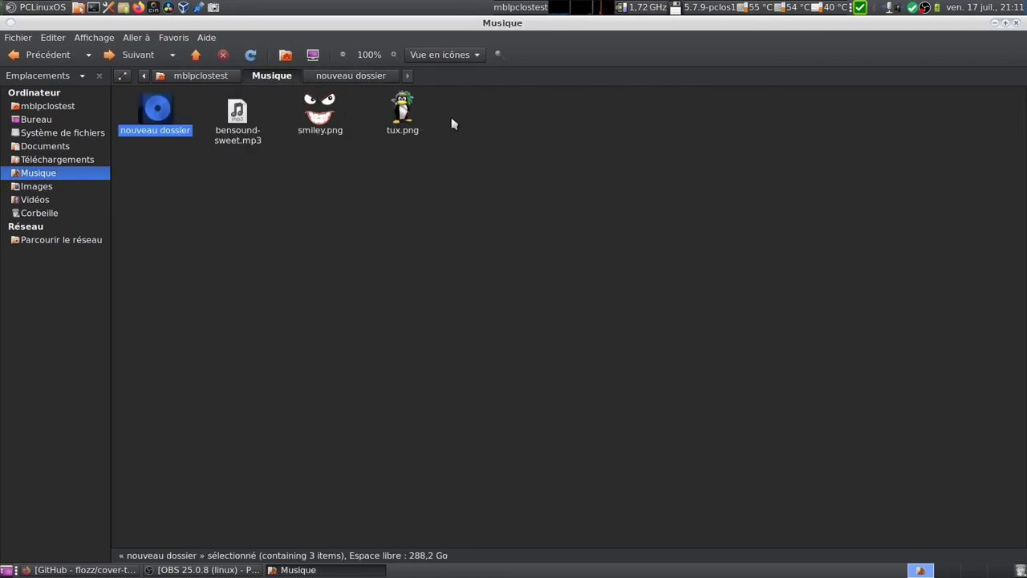
Move tux.png from Musique into "nouveau dossier", verify the folder's contents, and return to Musique to check its thumbnail
{"action": "left_click_drag", "start_coordinate": [402, 113], "coordinate": [158, 116]}
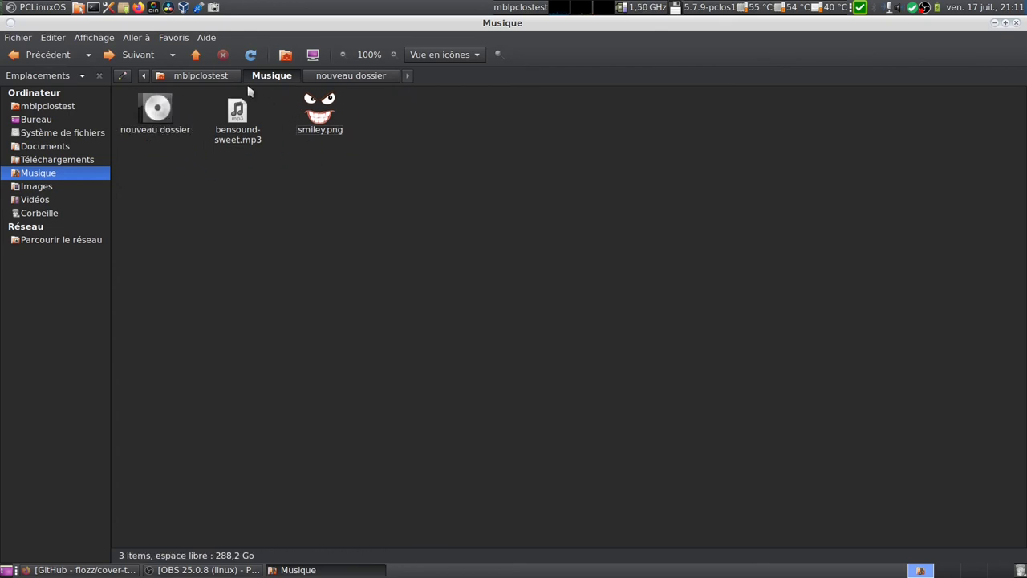
{"action": "double_click", "coordinate": [161, 112]}
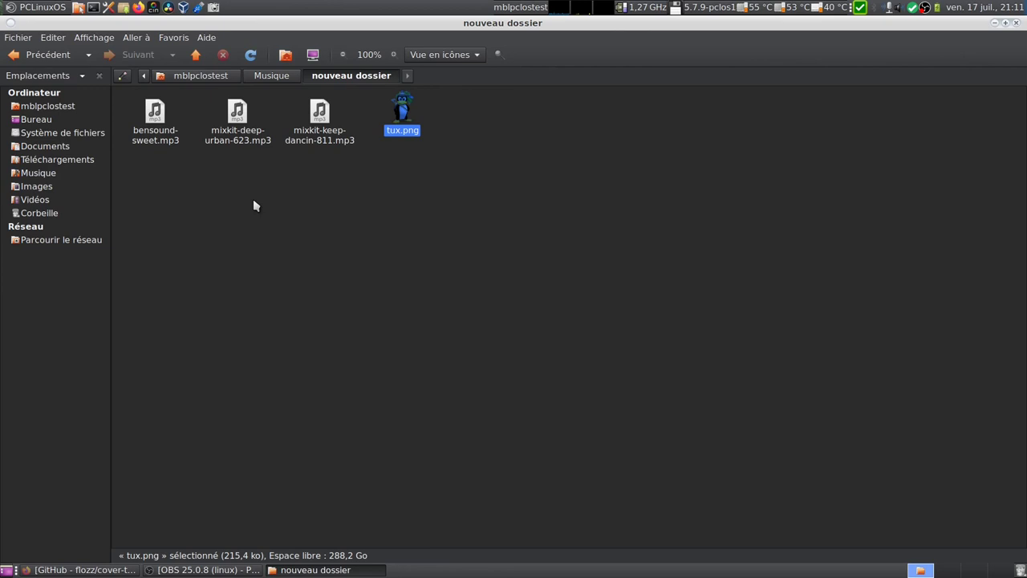
{"action": "left_click", "coordinate": [277, 77]}
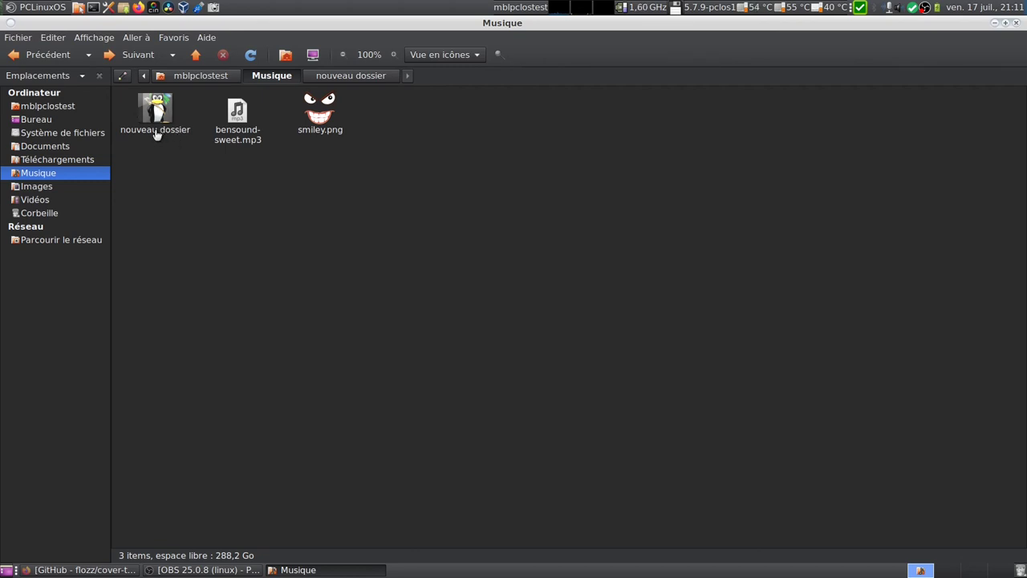
View the Images folder thumbnails again, and switch to Firefox to skim the usage, configuration and installation sections of Cover Thumbnailer's GitHub page
{"action": "left_click", "coordinate": [32, 186]}
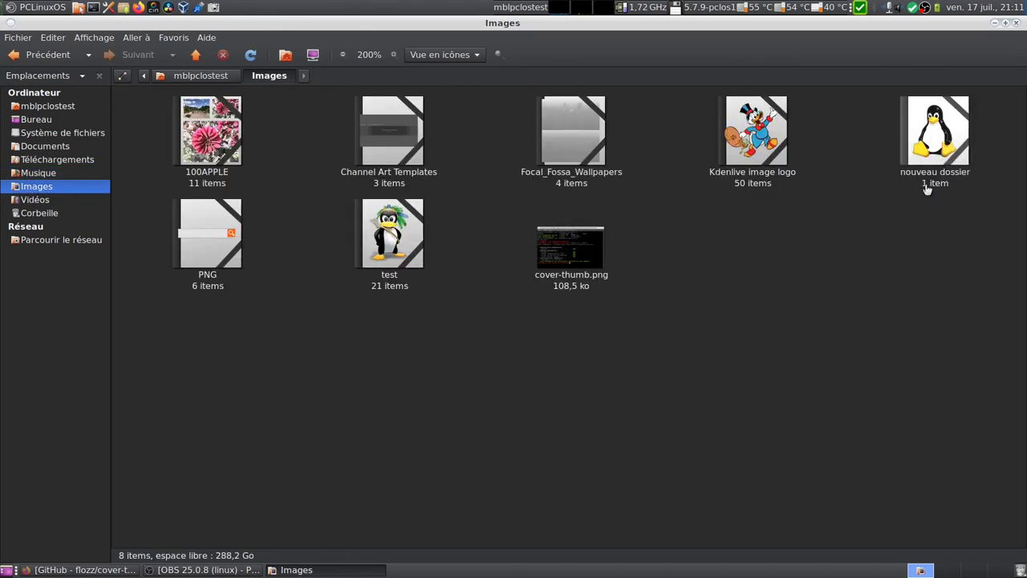
{"action": "left_click", "coordinate": [994, 24]}
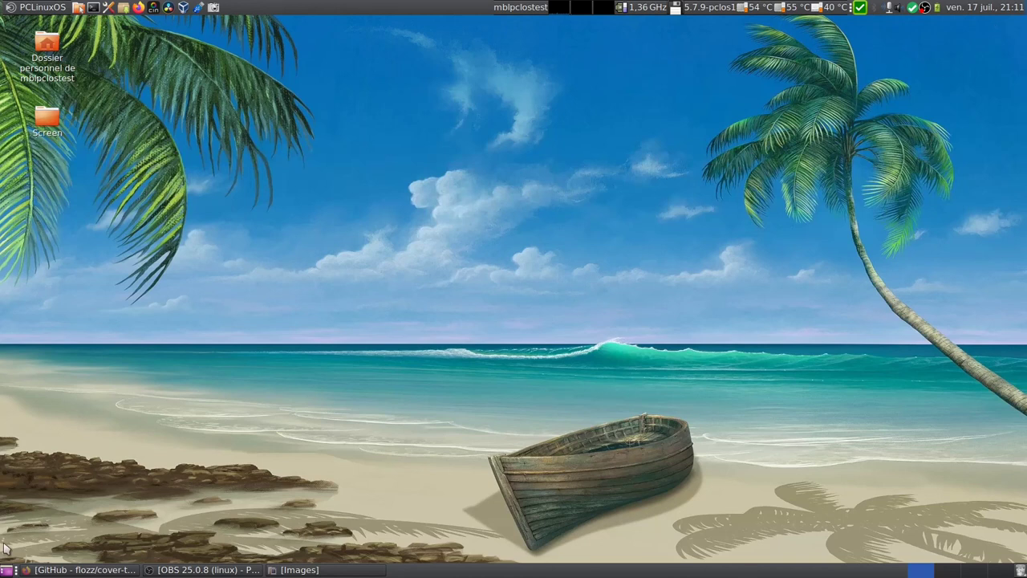
{"action": "left_click", "coordinate": [95, 572]}
{"action": "scroll", "coordinate": [730, 438], "scroll_direction": "down", "scroll_amount": 4}
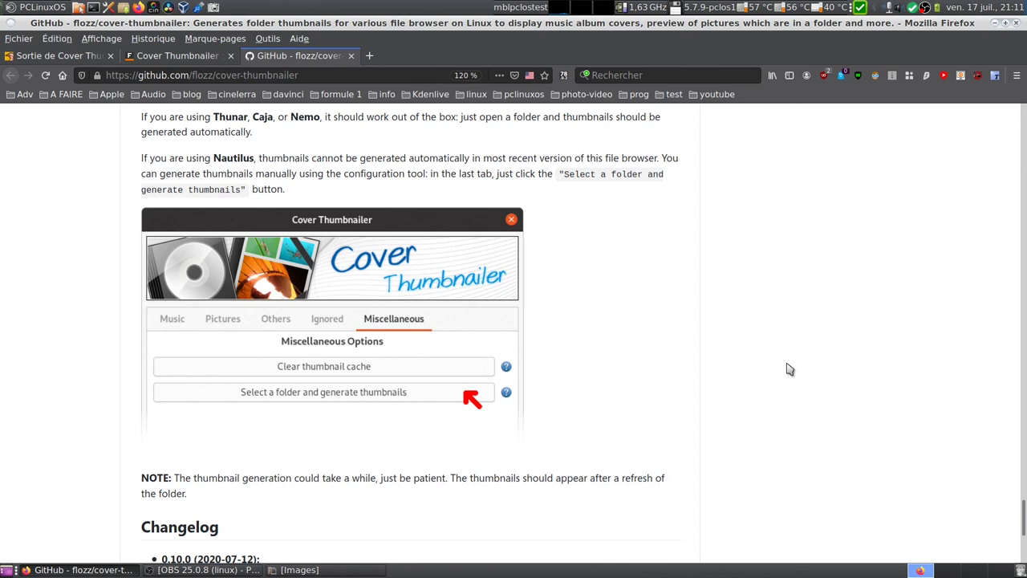
{"action": "scroll", "coordinate": [791, 367], "scroll_direction": "up", "scroll_amount": 3}
{"action": "scroll", "coordinate": [801, 365], "scroll_direction": "up", "scroll_amount": 4}
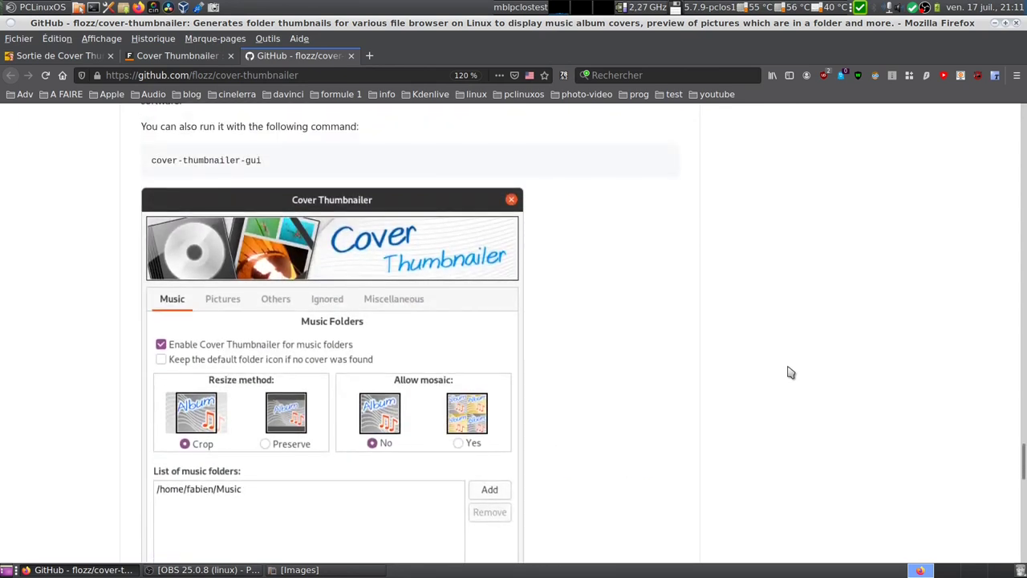
{"action": "scroll", "coordinate": [789, 369], "scroll_direction": "up", "scroll_amount": 2}
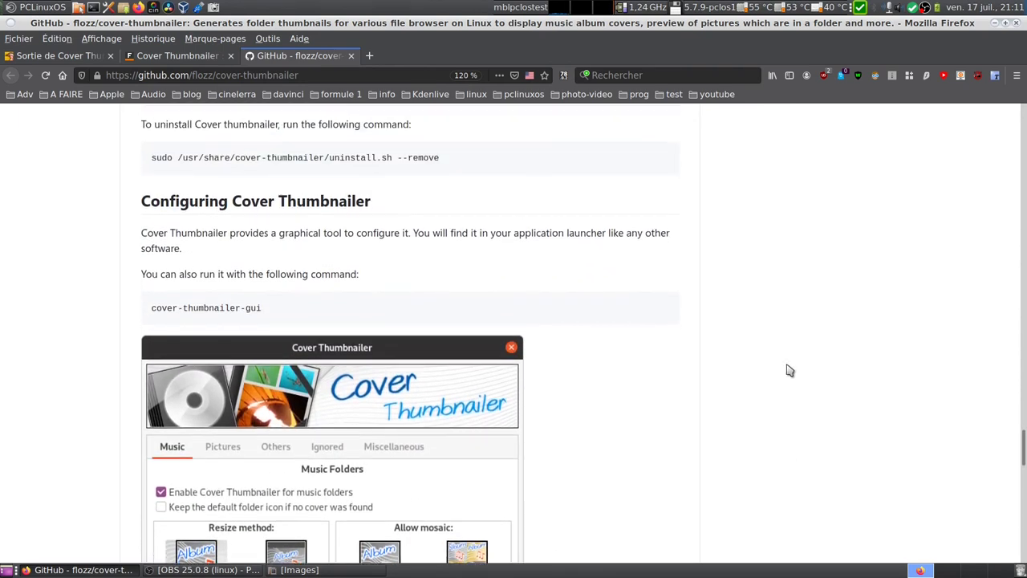
{"action": "scroll", "coordinate": [789, 367], "scroll_direction": "up", "scroll_amount": 5}
{"action": "scroll", "coordinate": [663, 310], "scroll_direction": "up", "scroll_amount": 8}
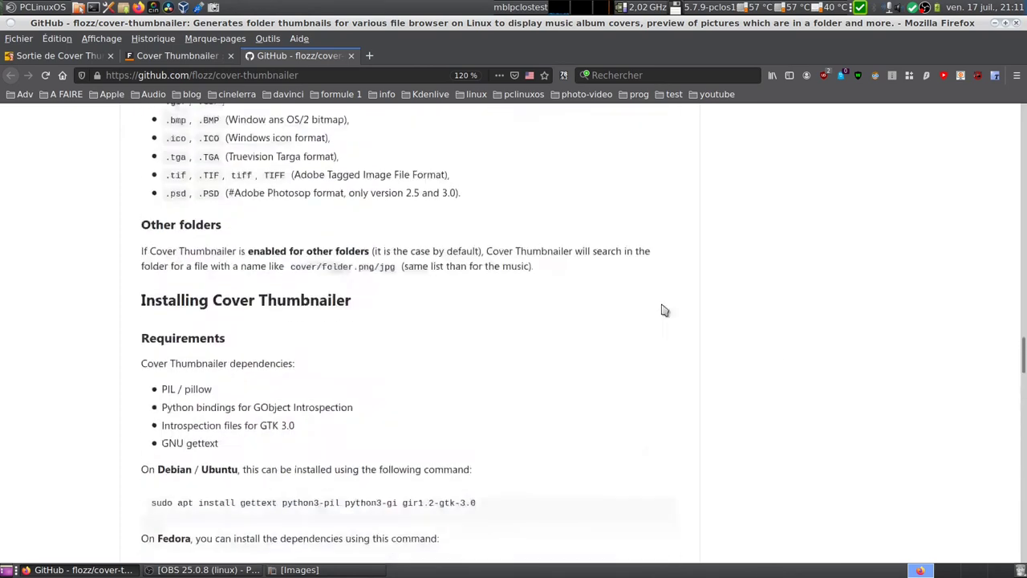
Look over the LinuxFr release article and the sample thumbnails in the FLOZz' Blog post, and minimise the browser
{"action": "left_click", "coordinate": [61, 58]}
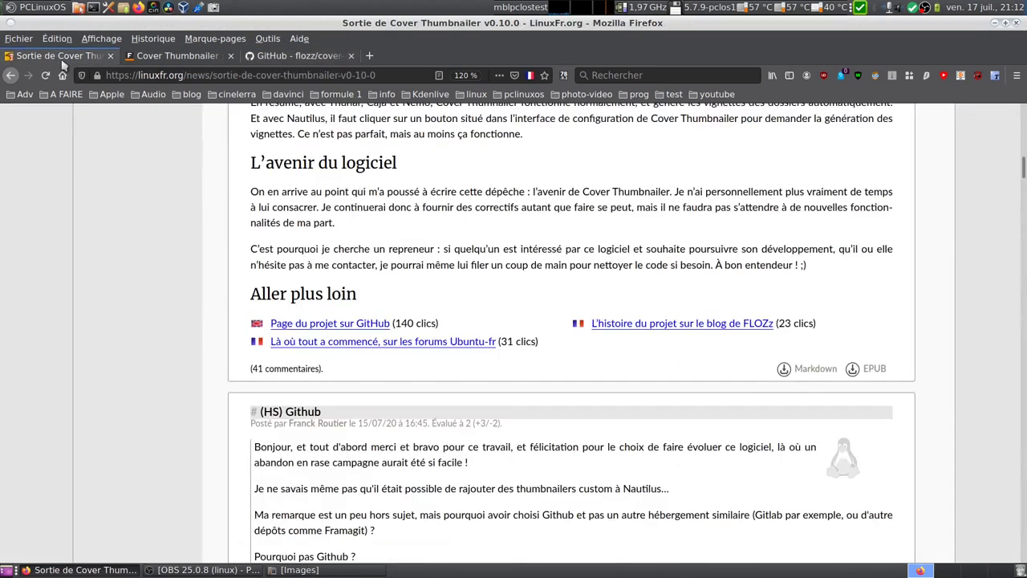
{"action": "left_click", "coordinate": [173, 56]}
{"action": "scroll", "coordinate": [204, 313], "scroll_direction": "down", "scroll_amount": 3}
{"action": "scroll", "coordinate": [201, 309], "scroll_direction": "down", "scroll_amount": 12}
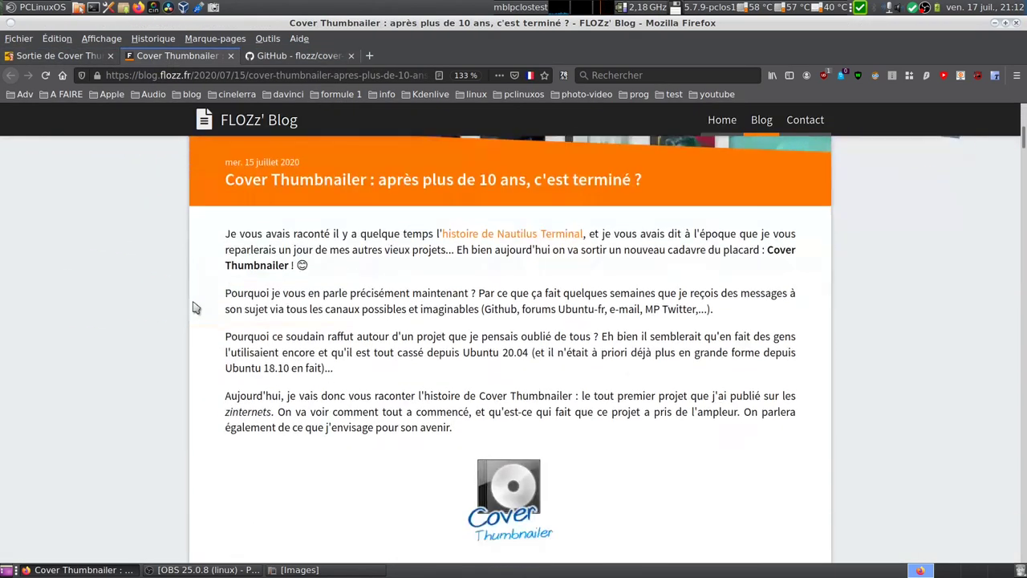
{"action": "scroll", "coordinate": [195, 310], "scroll_direction": "down", "scroll_amount": 1}
{"action": "scroll", "coordinate": [195, 309], "scroll_direction": "up", "scroll_amount": 2}
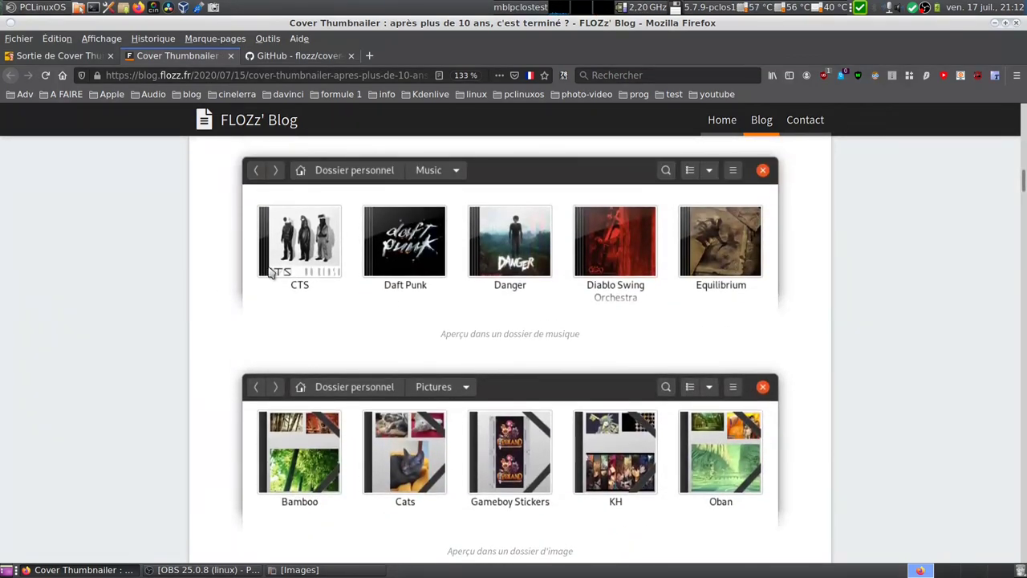
{"action": "left_click", "coordinate": [994, 23]}
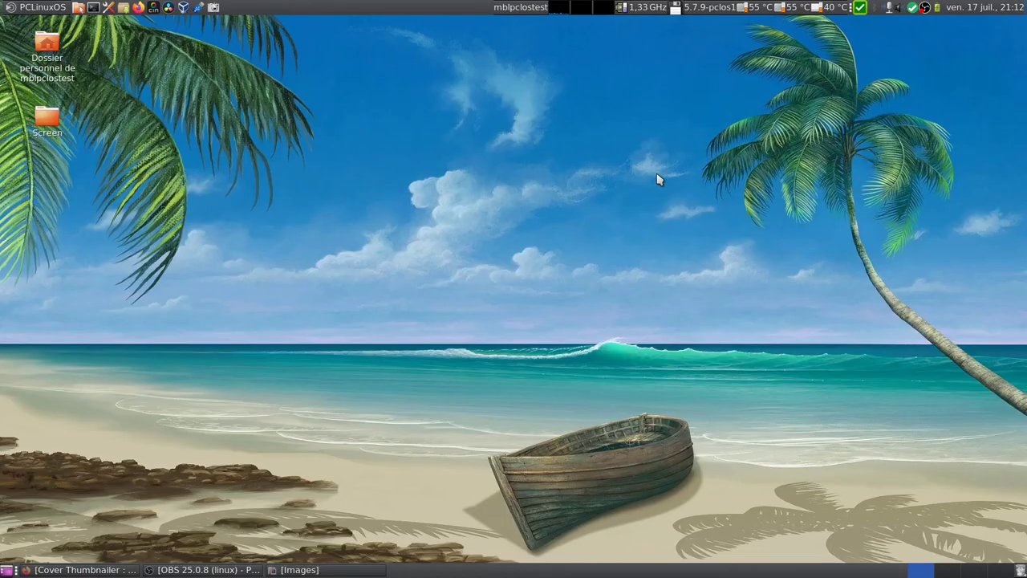